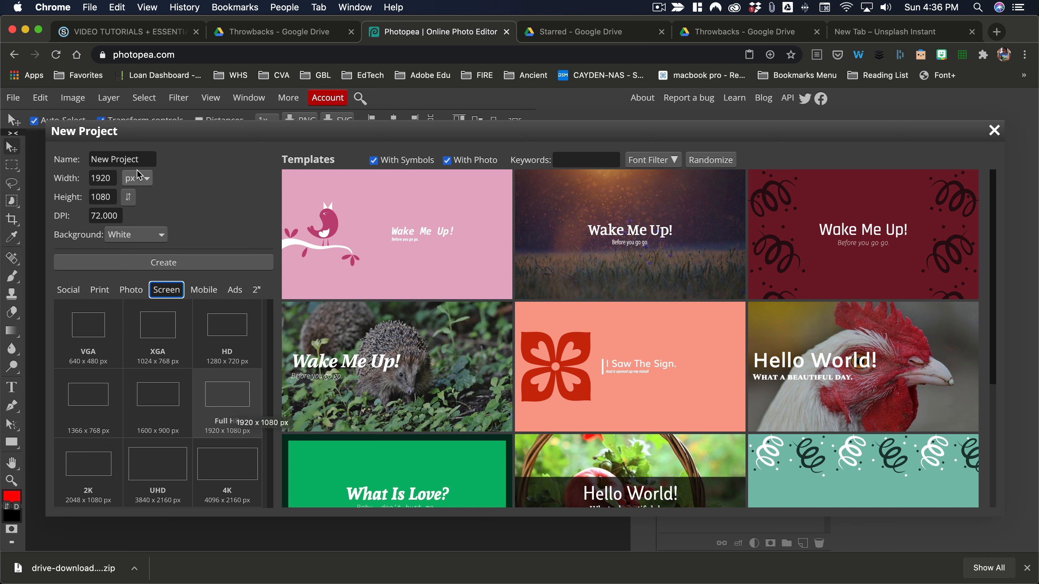
Create a new 1920 x 1080 px project named with the student's name followed by 01
{"action": "triple_click", "coordinate": [137, 159]}
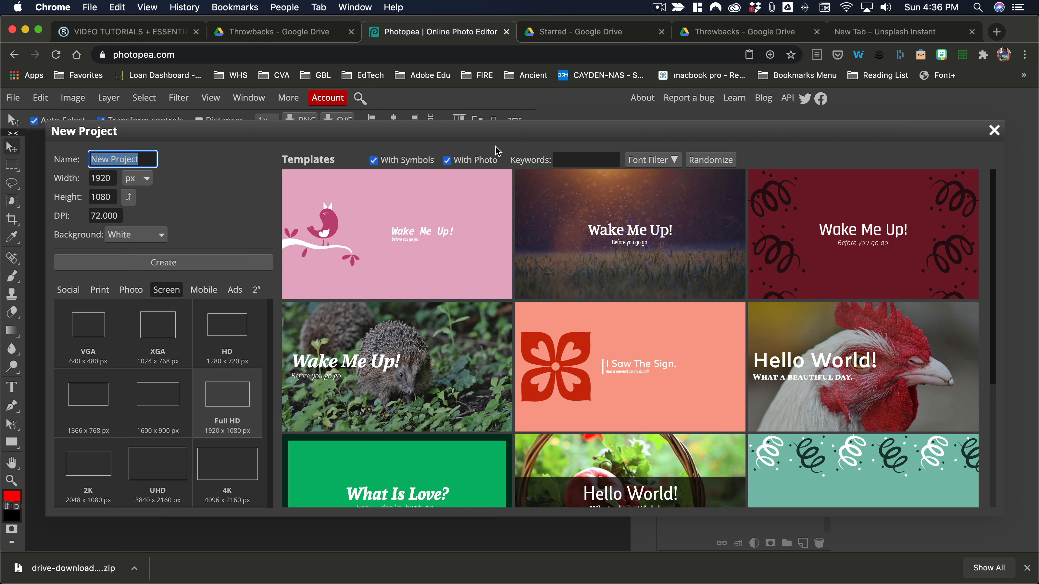
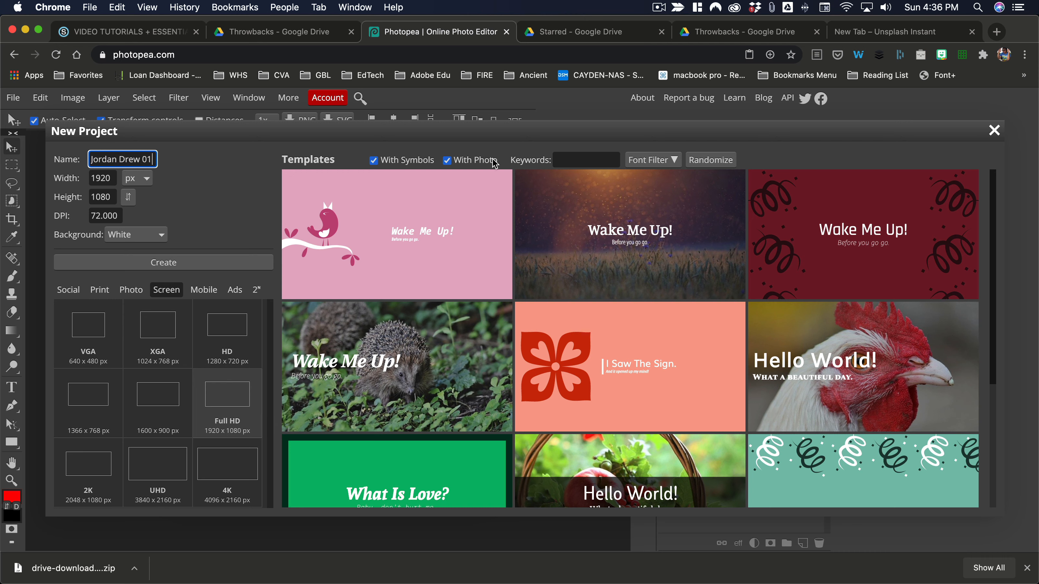
{"action": "left_click", "coordinate": [175, 266]}
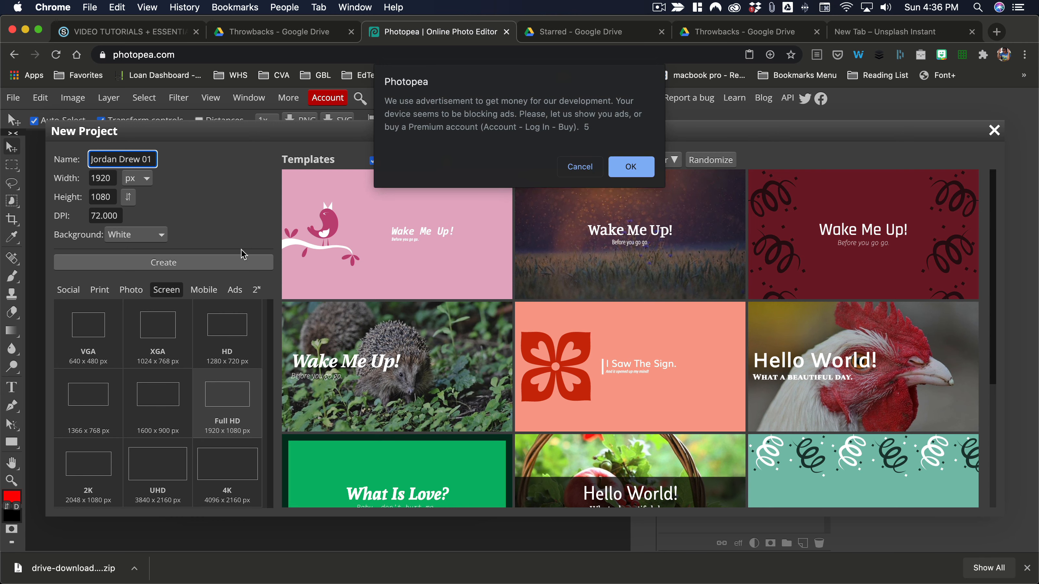
{"action": "left_click", "coordinate": [594, 167]}
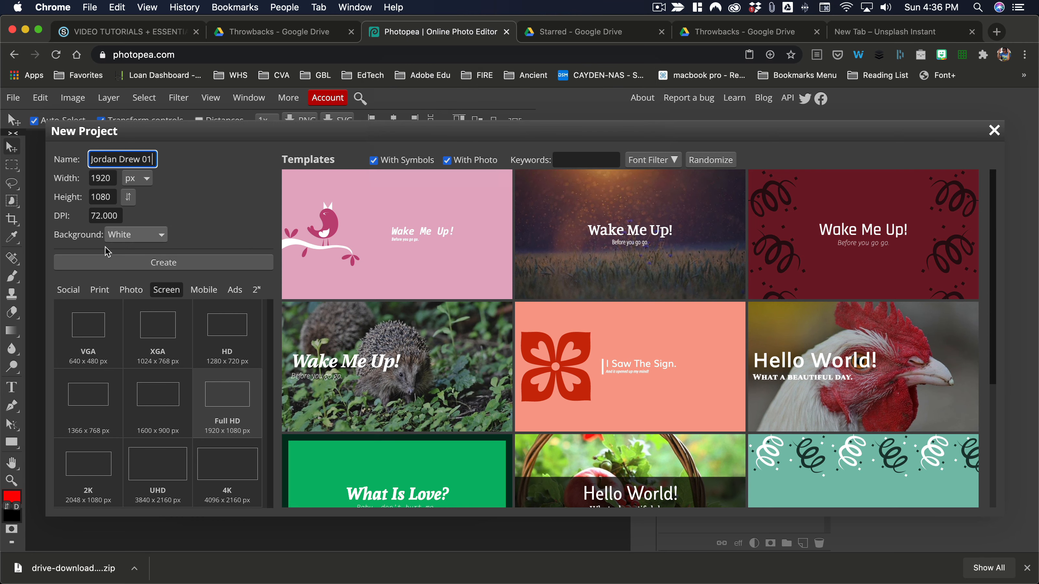
{"action": "left_click", "coordinate": [162, 264]}
{"action": "left_click", "coordinate": [417, 298]}
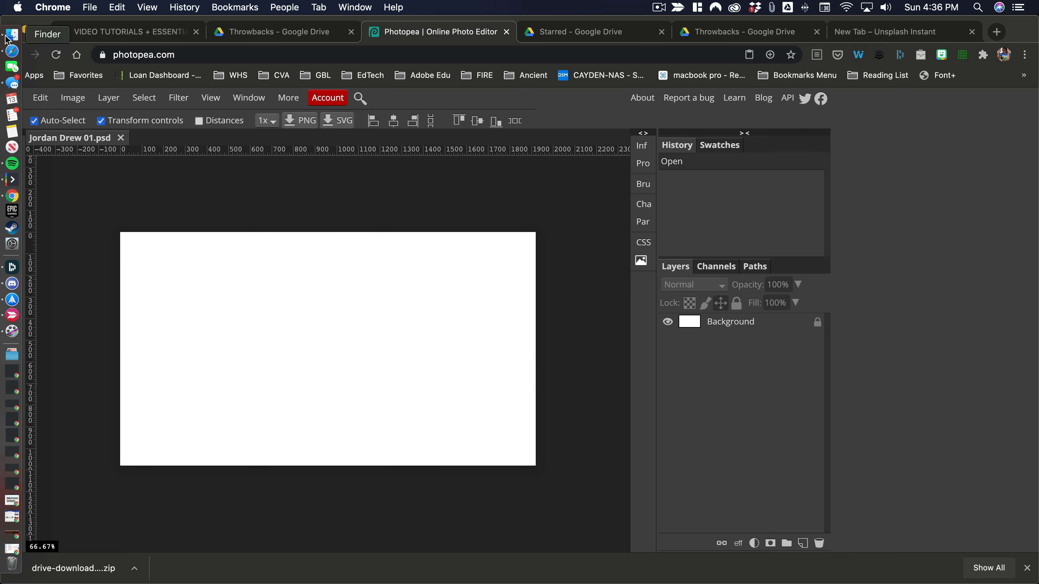
Place the student's 03 photo from the Finder folder onto the canvas and move it towards the centre
{"action": "left_click", "coordinate": [11, 37]}
{"action": "left_click", "coordinate": [669, 266]}
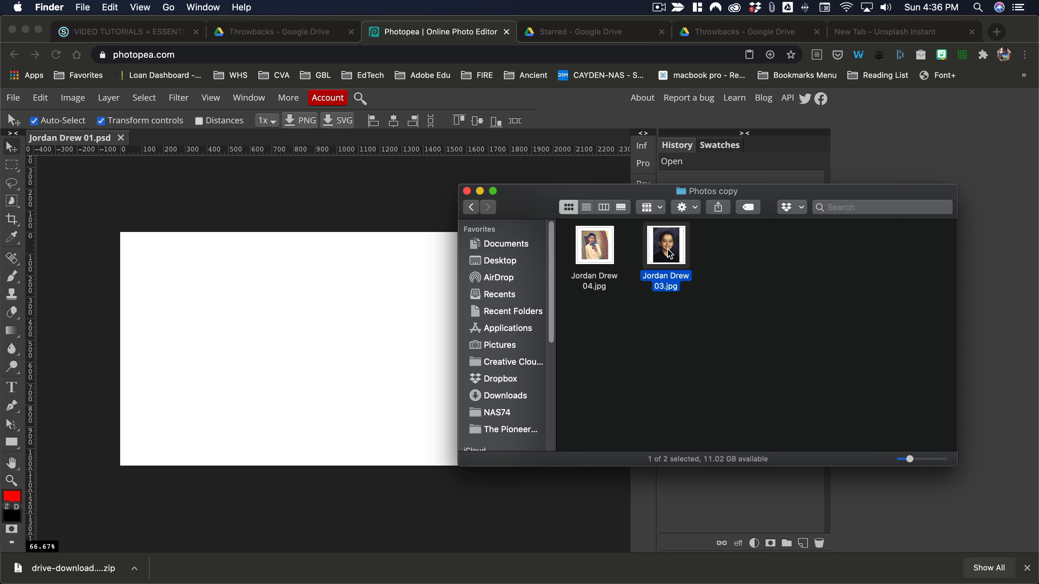
{"action": "mouse_move", "coordinate": [671, 253]}
{"action": "left_mouse_down"}
{"action": "mouse_move", "coordinate": [341, 347]}
{"action": "mouse_move", "coordinate": [347, 409]}
{"action": "left_mouse_up"}
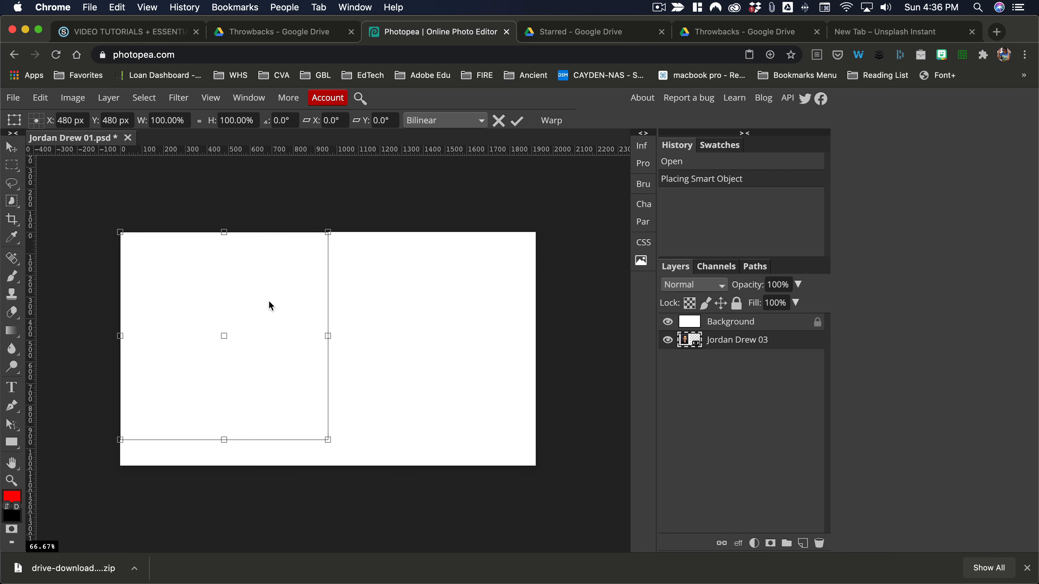
{"action": "left_click_drag", "start_coordinate": [272, 292], "coordinate": [375, 303]}
{"action": "left_click", "coordinate": [742, 351]}
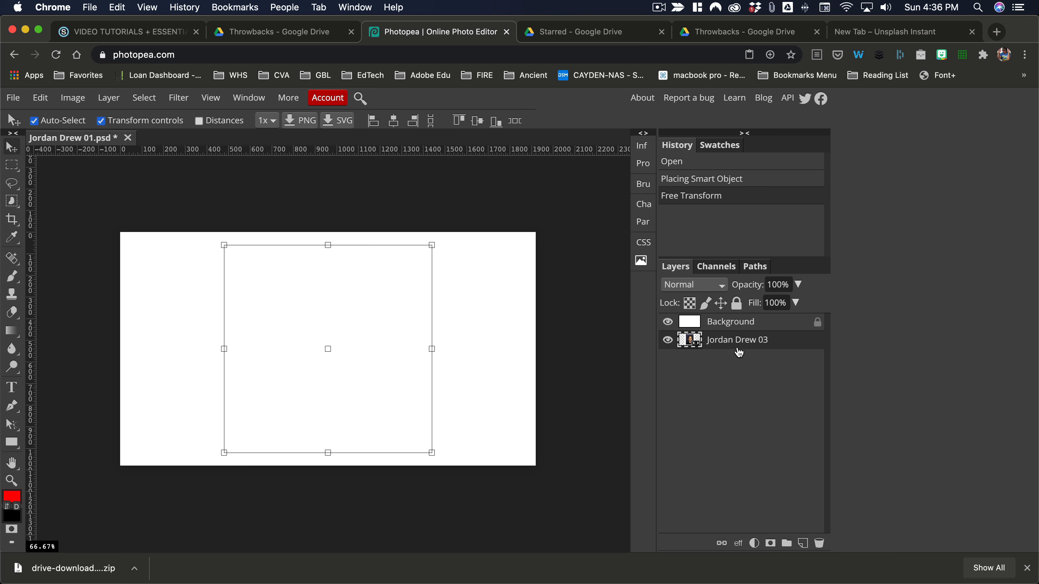
Move the photo layer above the Background layer and select the Background layer
{"action": "left_click_drag", "start_coordinate": [737, 347], "coordinate": [740, 324]}
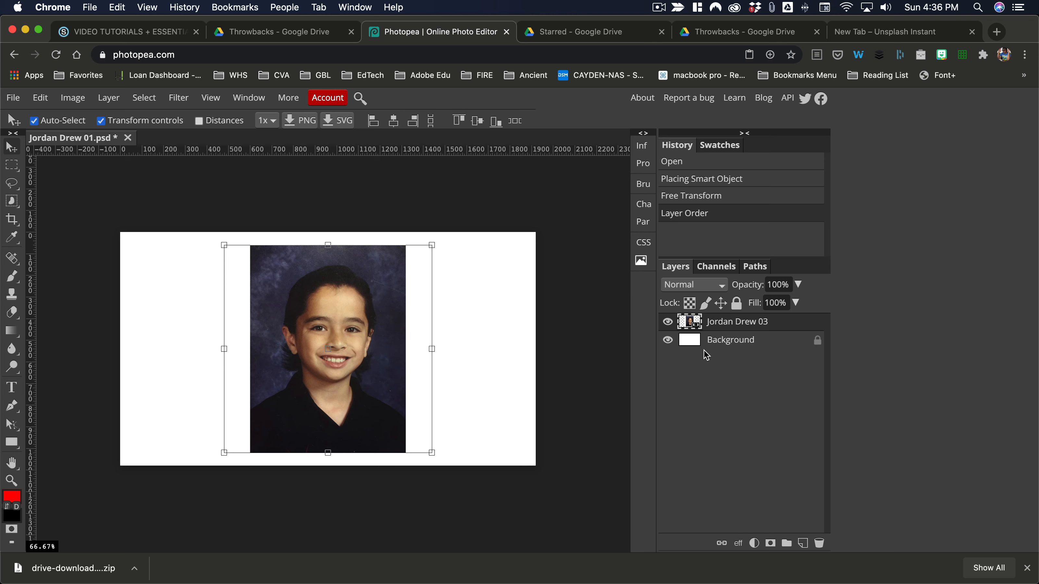
{"action": "left_click", "coordinate": [696, 340]}
{"action": "left_click", "coordinate": [326, 373]}
{"action": "left_click", "coordinate": [697, 343]}
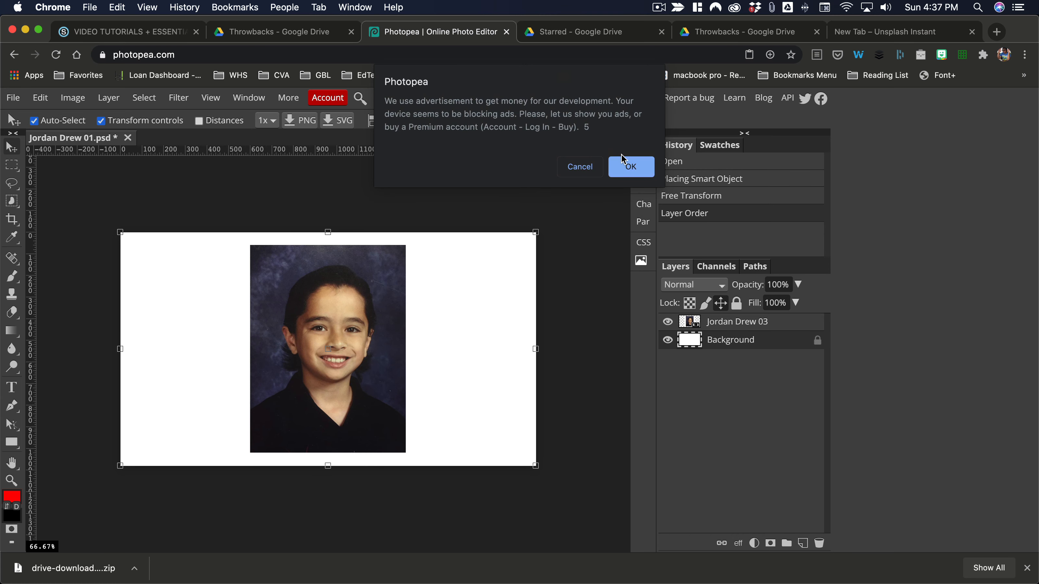
{"action": "left_click", "coordinate": [588, 173]}
Fill the Background layer with magenta using the Paint Bucket tool
{"action": "key", "text": "g"}
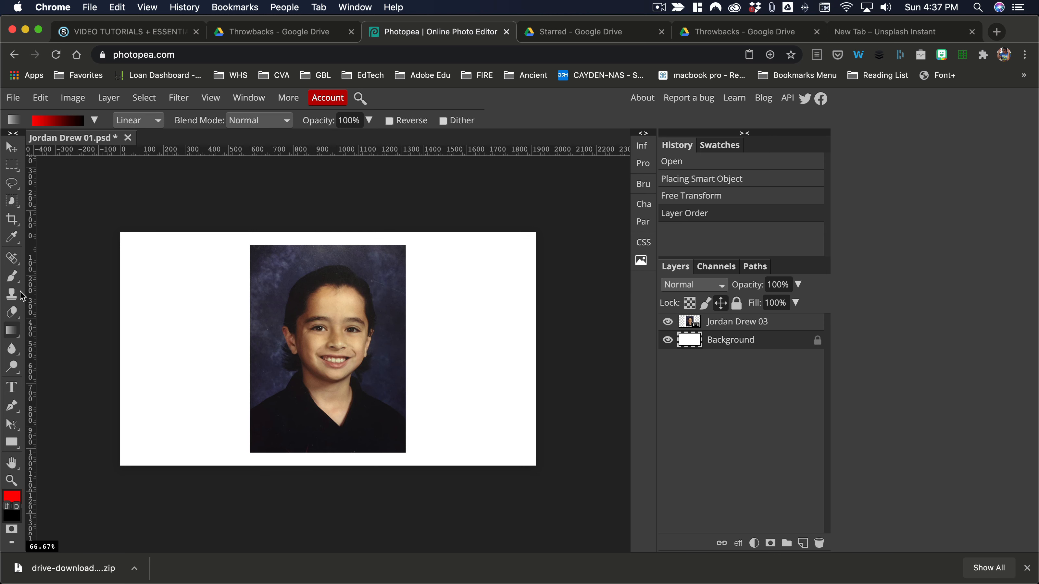
{"action": "key", "text": "shift+g"}
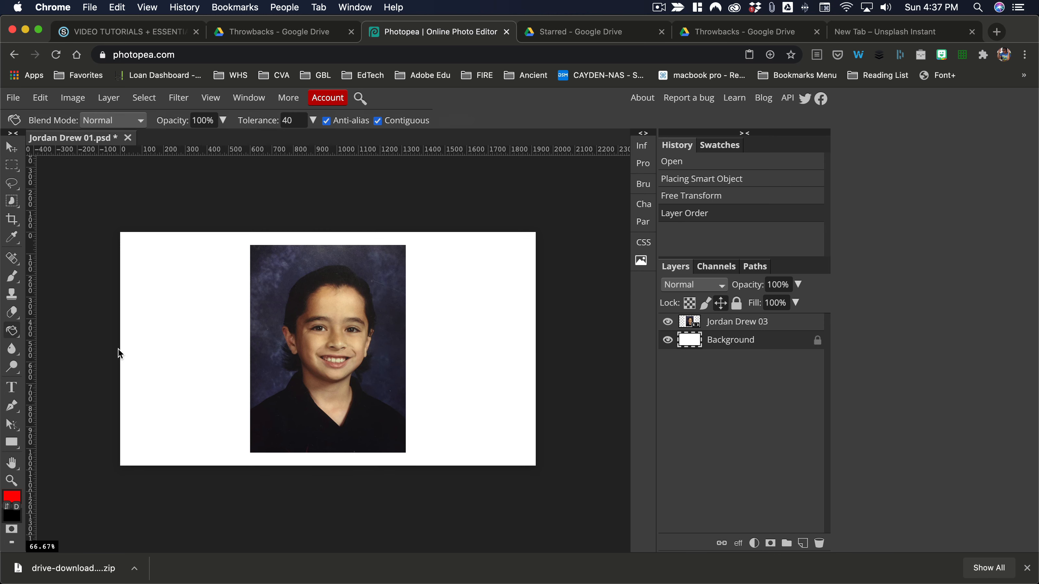
{"action": "left_click", "coordinate": [163, 377]}
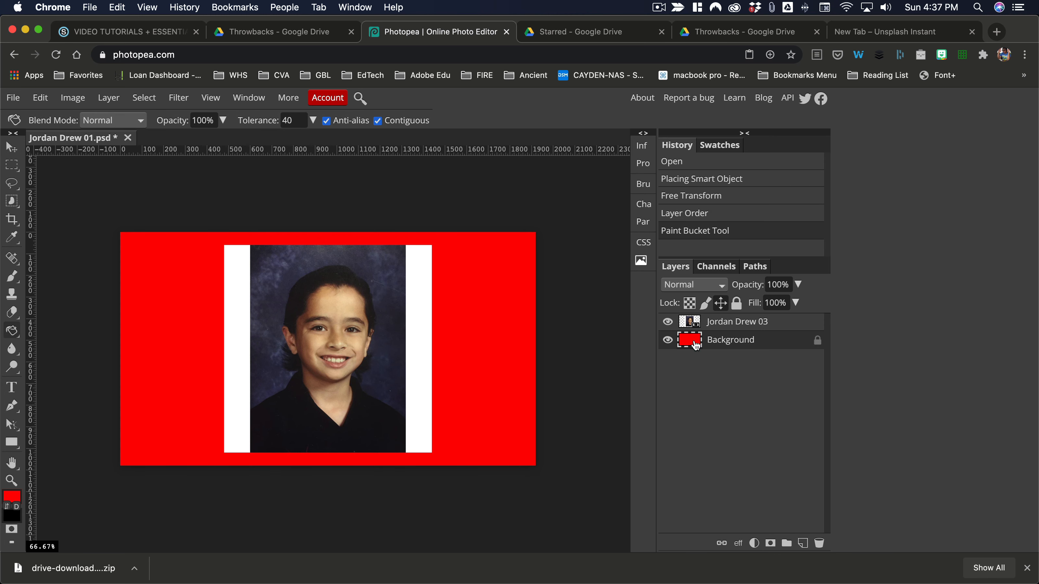
{"action": "left_click", "coordinate": [14, 498]}
{"action": "left_click_drag", "start_coordinate": [223, 349], "coordinate": [27, 396]}
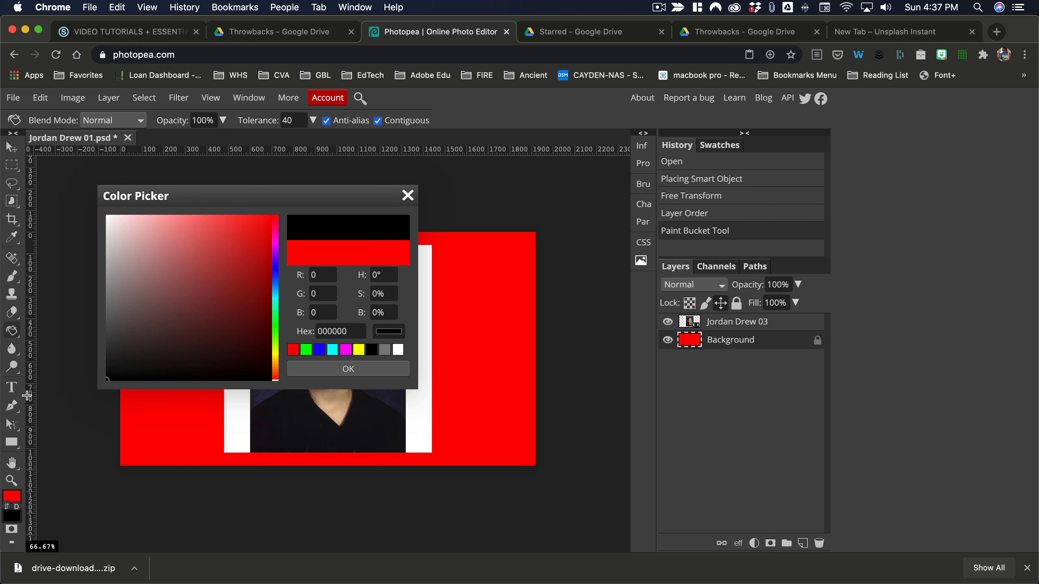
{"action": "left_click", "coordinate": [345, 350]}
{"action": "left_click", "coordinate": [347, 370]}
{"action": "left_click", "coordinate": [184, 407]}
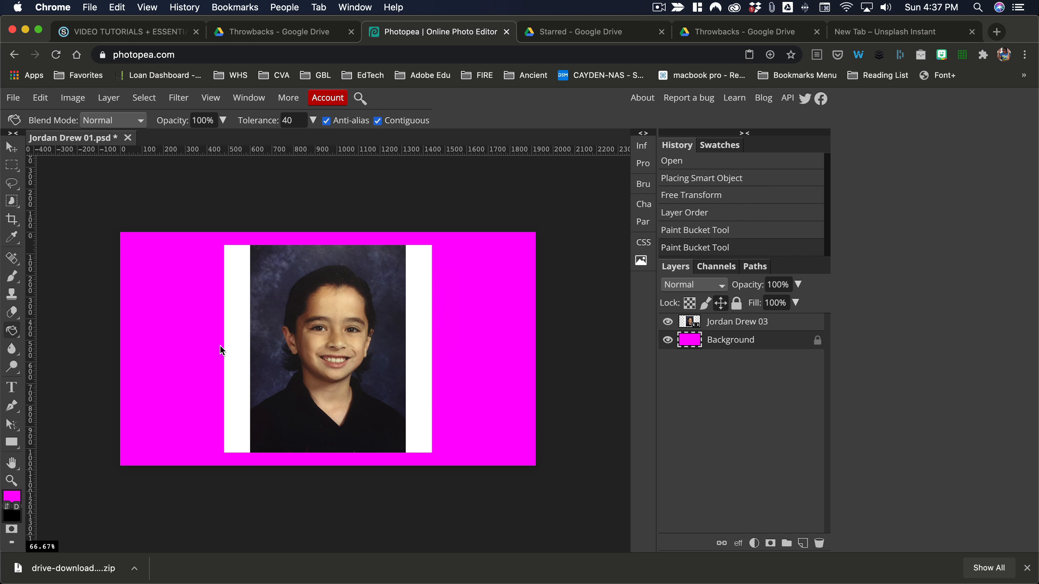
Try to apply a filter to the photo layer
{"action": "left_click", "coordinate": [728, 326]}
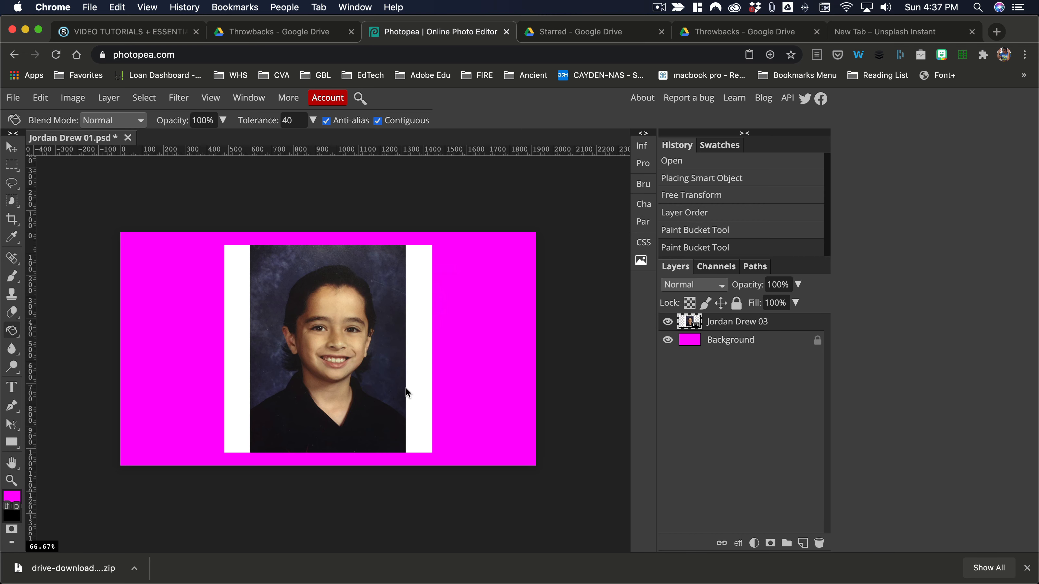
{"action": "left_click", "coordinate": [348, 351]}
{"action": "left_click", "coordinate": [324, 327]}
{"action": "left_click", "coordinate": [178, 98]}
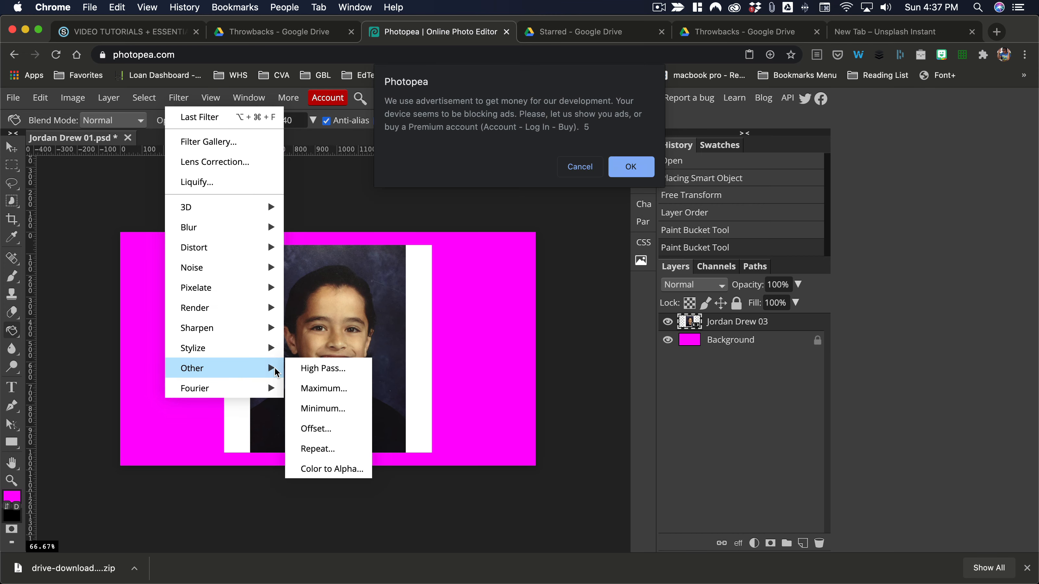
{"action": "left_click", "coordinate": [581, 172]}
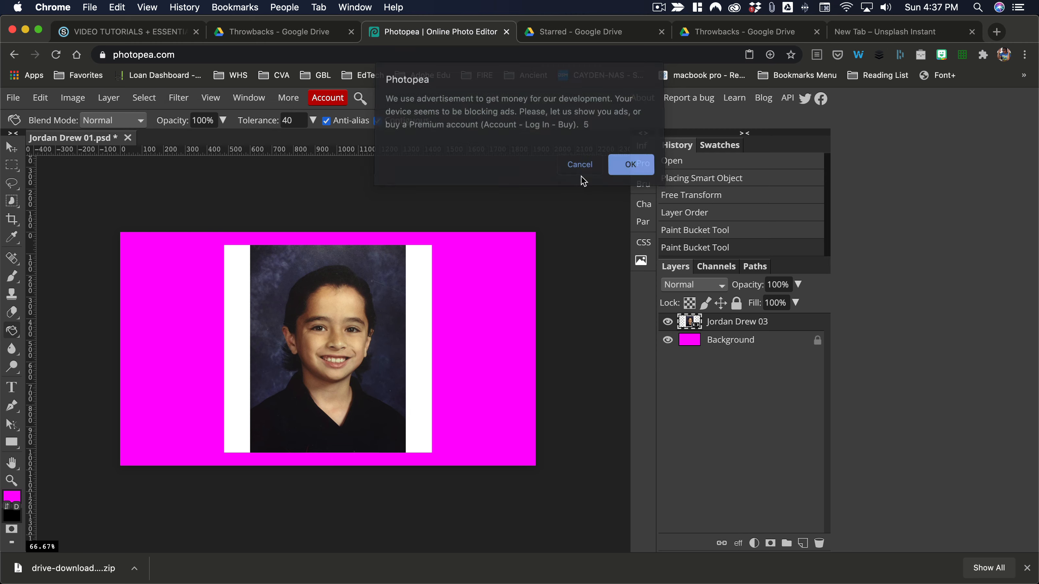
{"action": "left_click", "coordinate": [179, 97]}
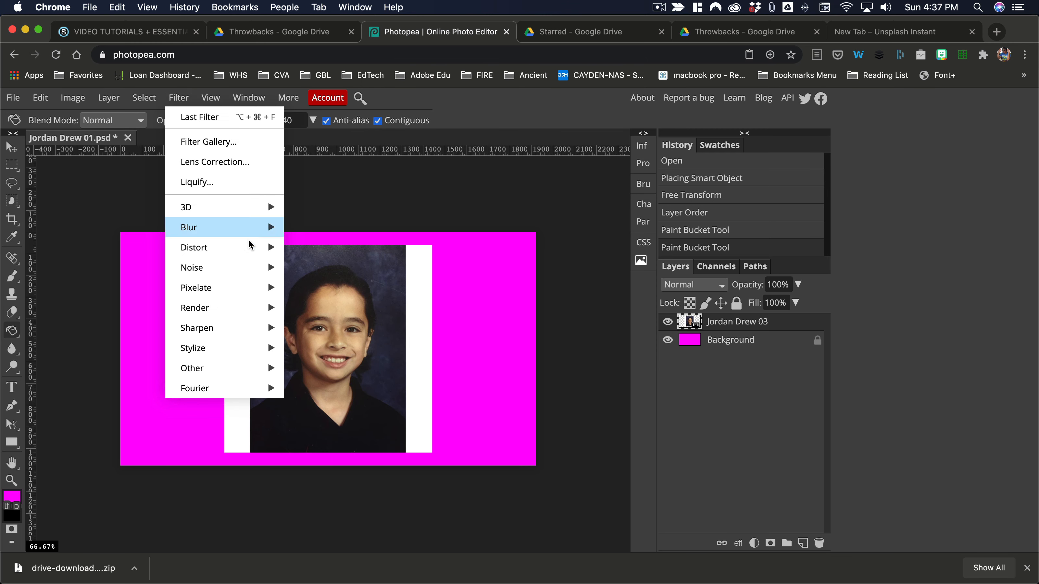
{"action": "mouse_move", "coordinate": [261, 370]}
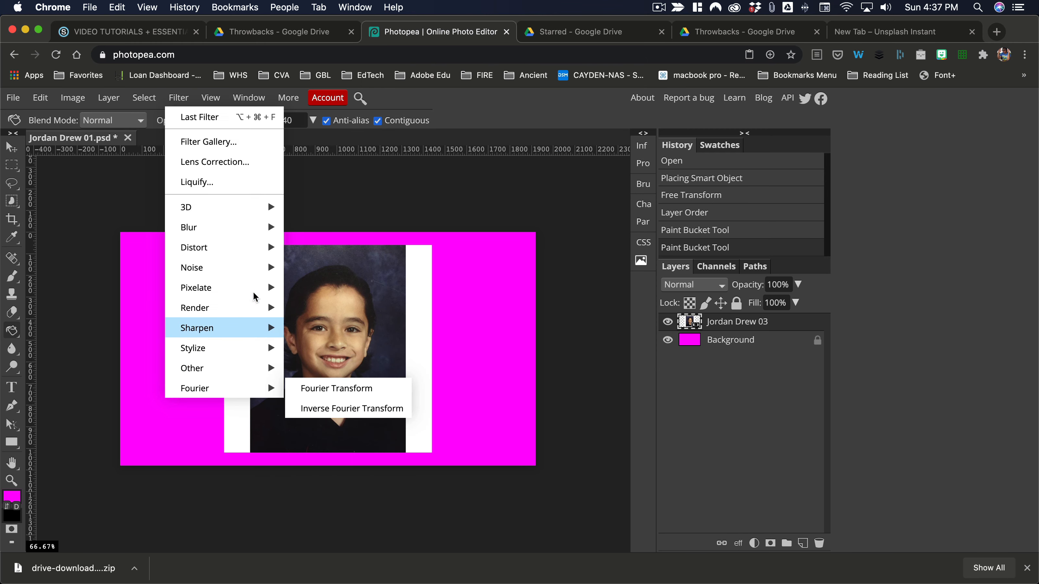
{"action": "mouse_move", "coordinate": [255, 216]}
{"action": "left_click", "coordinate": [52, 189]}
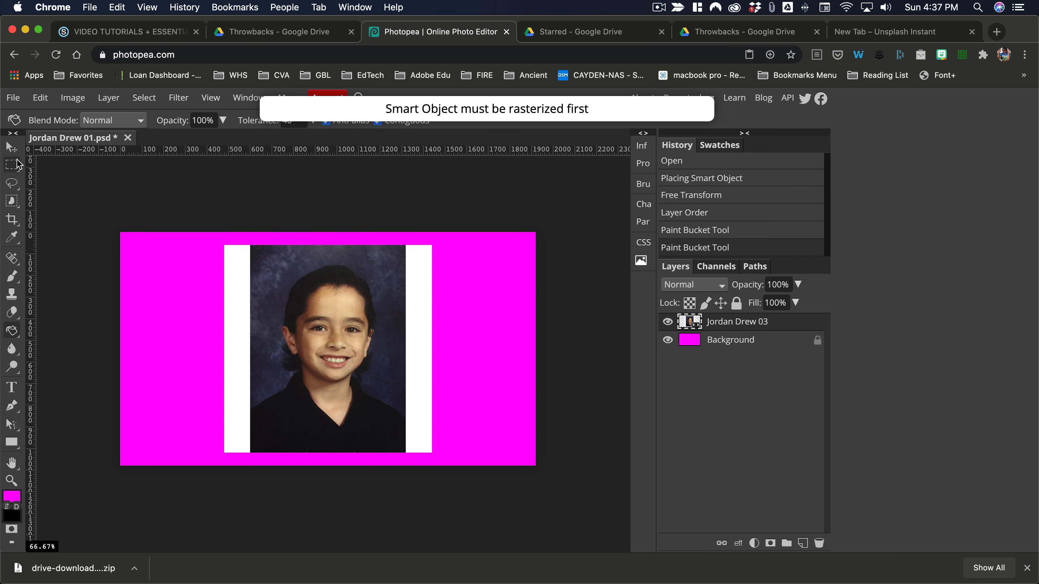
Add a layer mask from a rectangle selection around the photo, then undo it and deselect
{"action": "left_click", "coordinate": [17, 166]}
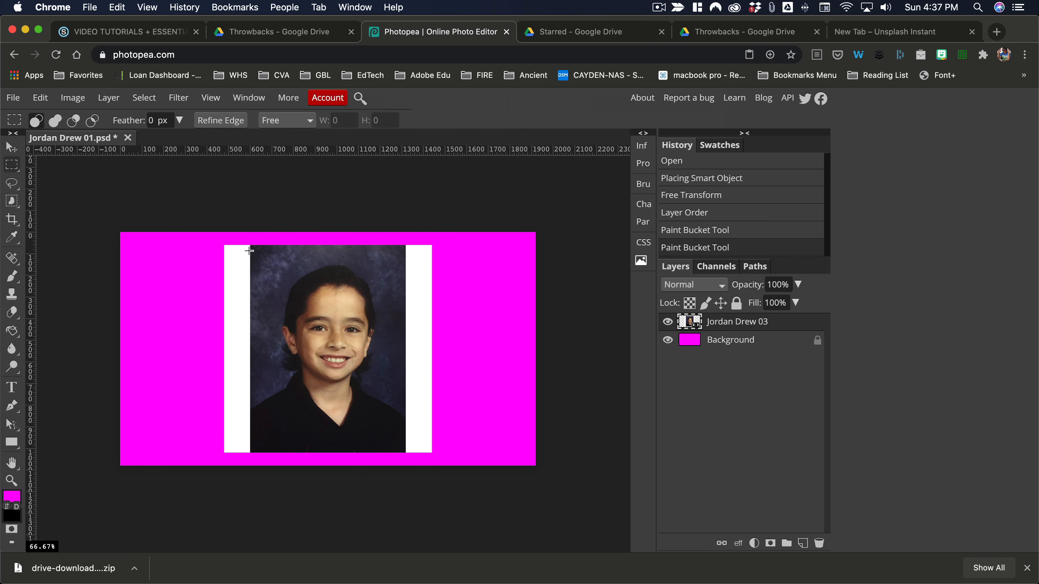
{"action": "left_click_drag", "start_coordinate": [250, 245], "coordinate": [404, 452]}
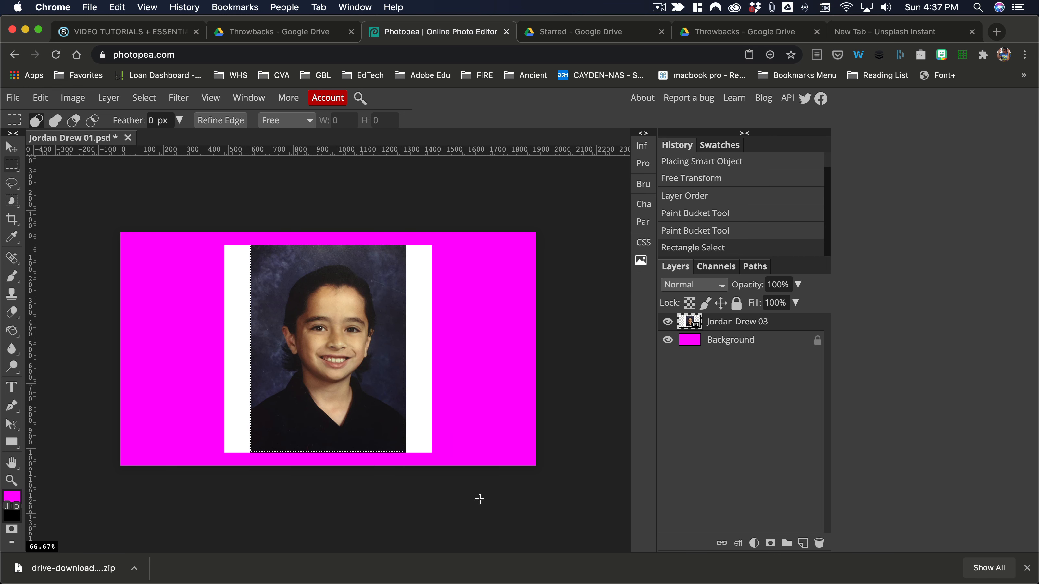
{"action": "left_click", "coordinate": [770, 544]}
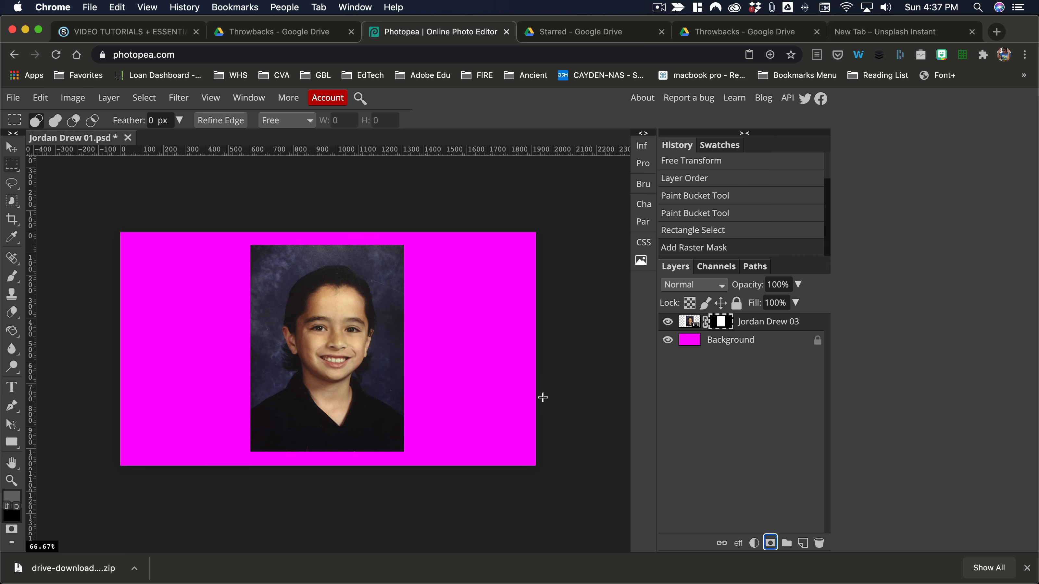
{"action": "key", "text": "super+z"}
{"action": "left_click", "coordinate": [207, 197]}
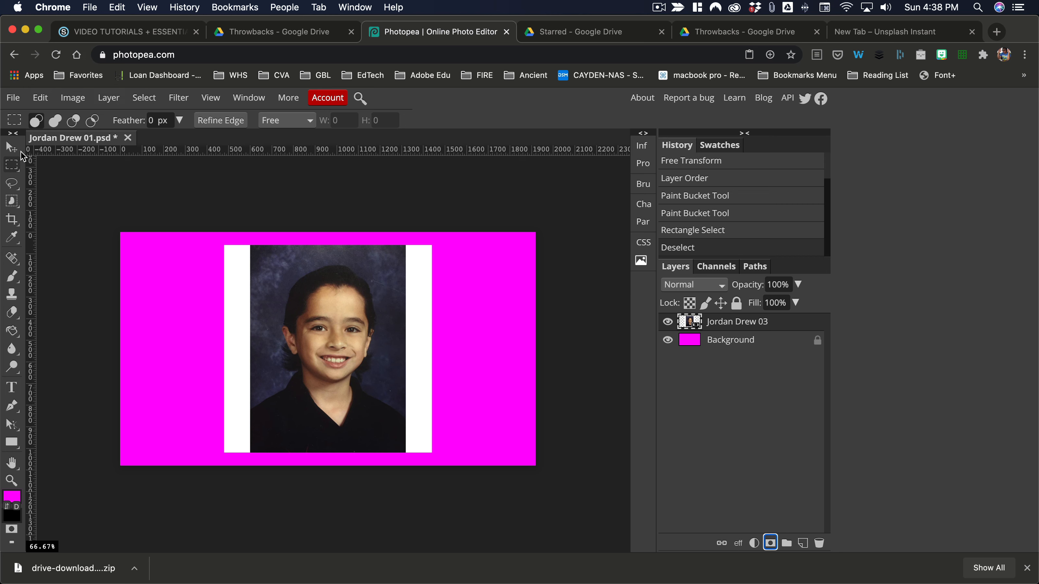
Select the photo area with Rectangle Select and add a layer mask to hide the white side borders
{"action": "left_click", "coordinate": [16, 172]}
{"action": "left_click", "coordinate": [14, 166]}
{"action": "left_click", "coordinate": [13, 166]}
{"action": "left_click", "coordinate": [24, 169]}
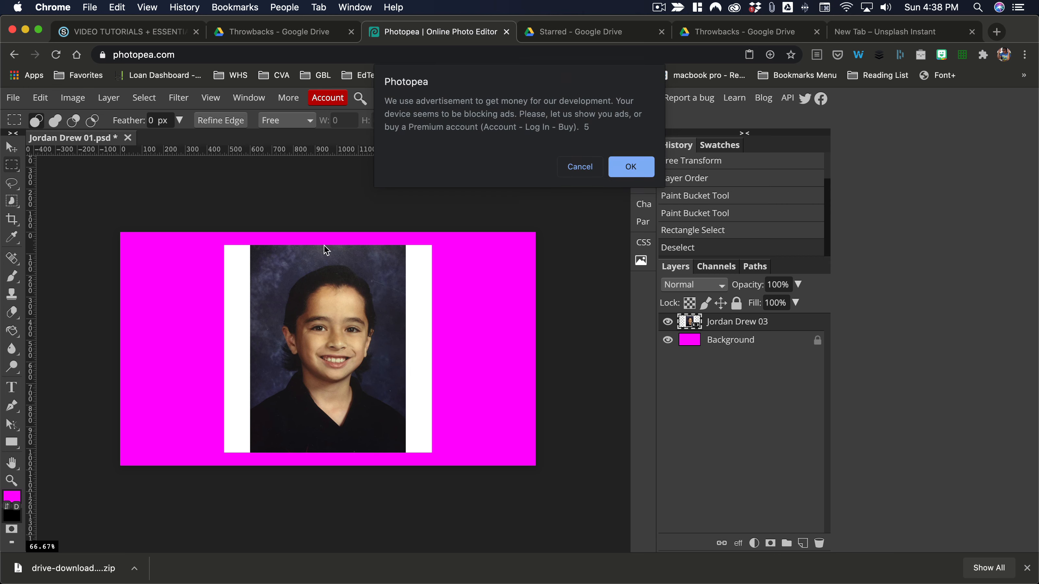
{"action": "left_click", "coordinate": [579, 166]}
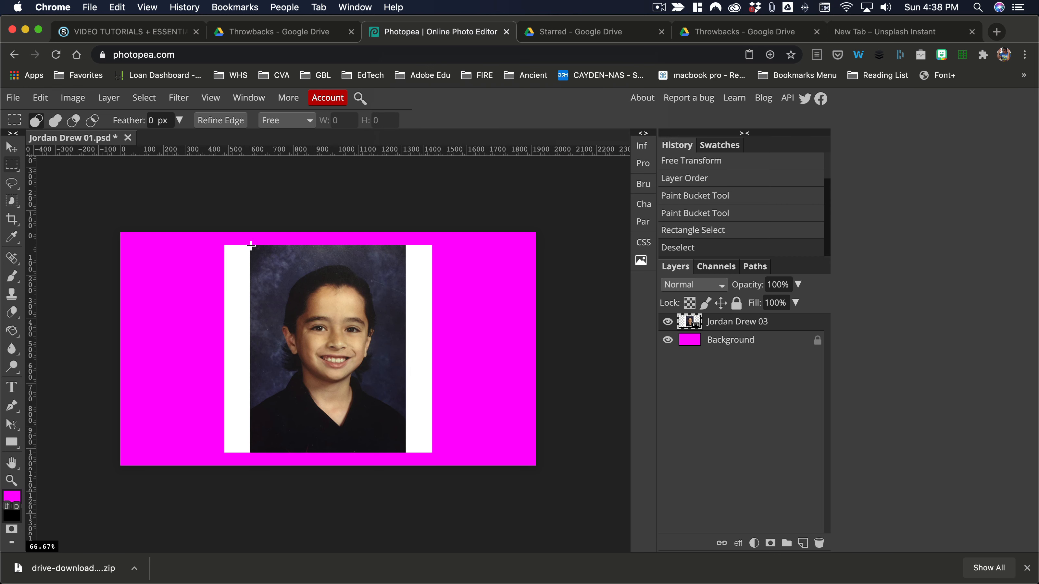
{"action": "left_click_drag", "start_coordinate": [252, 246], "coordinate": [403, 450]}
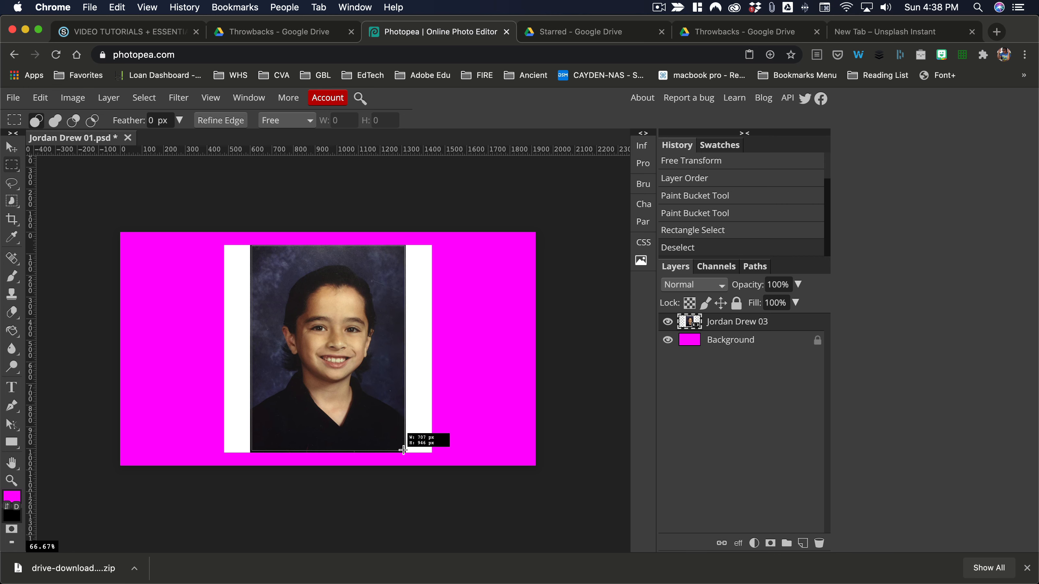
{"action": "mouse_move", "coordinate": [403, 450]}
{"action": "left_mouse_down"}
{"action": "mouse_move", "coordinate": [408, 486]}
{"action": "mouse_move", "coordinate": [404, 451]}
{"action": "left_mouse_up"}
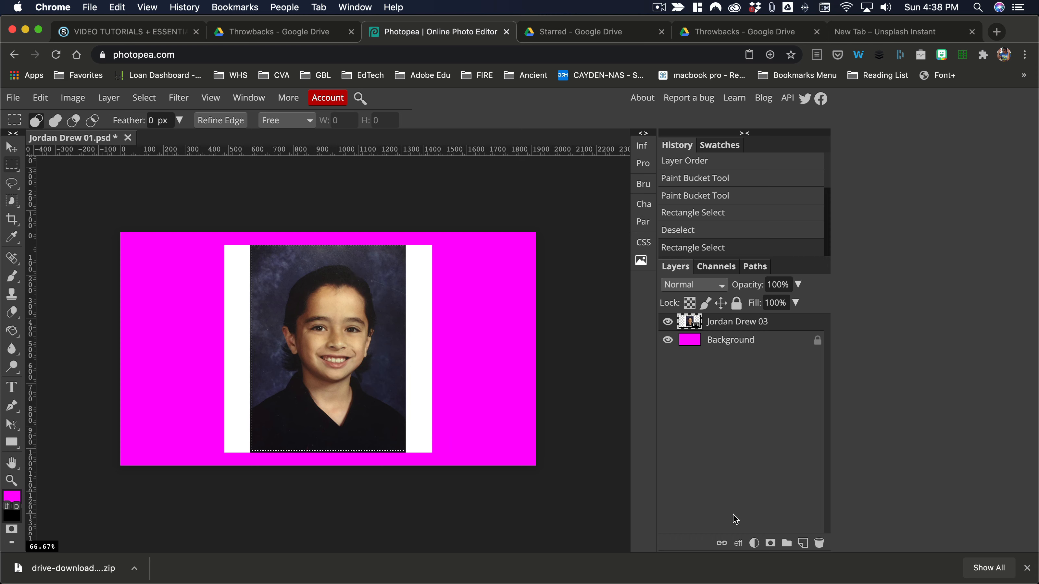
{"action": "left_click", "coordinate": [773, 546]}
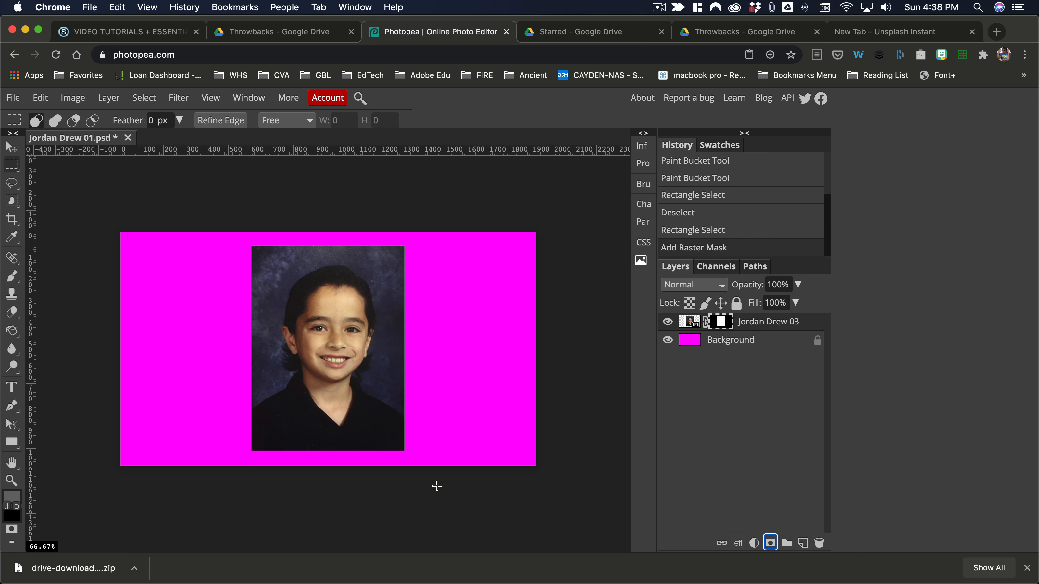
Scale the masked photo to about 105% and reposition it on the canvas, then select the Background layer
{"action": "left_click", "coordinate": [12, 147]}
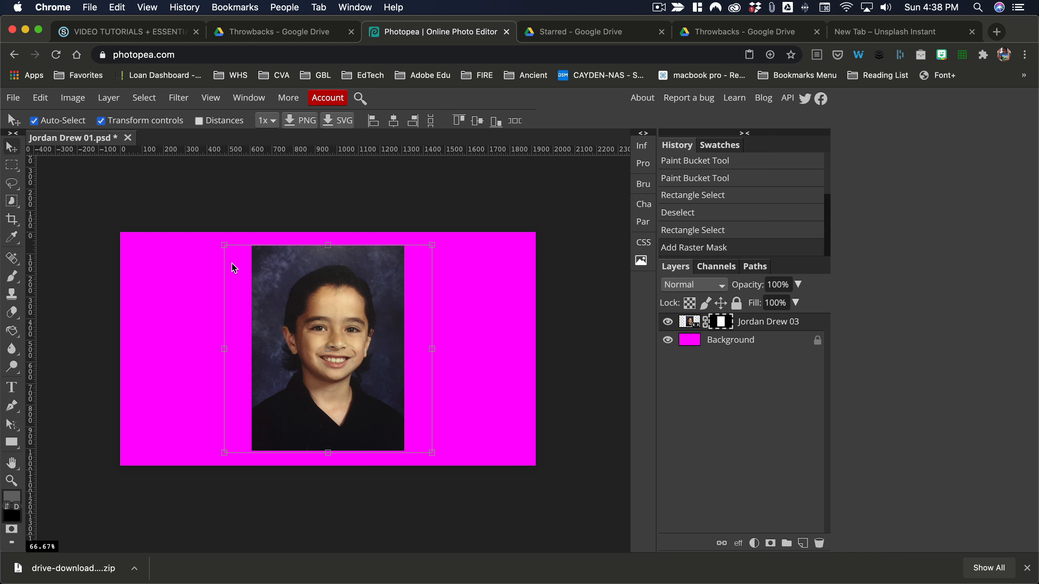
{"action": "left_click", "coordinate": [589, 164]}
{"action": "mouse_move", "coordinate": [228, 252]}
{"action": "left_mouse_down"}
{"action": "mouse_move", "coordinate": [268, 286]}
{"action": "mouse_move", "coordinate": [213, 258]}
{"action": "mouse_move", "coordinate": [318, 332]}
{"action": "mouse_move", "coordinate": [209, 230]}
{"action": "mouse_move", "coordinate": [248, 273]}
{"action": "mouse_move", "coordinate": [203, 254]}
{"action": "mouse_move", "coordinate": [224, 268]}
{"action": "mouse_move", "coordinate": [216, 264]}
{"action": "left_mouse_up"}
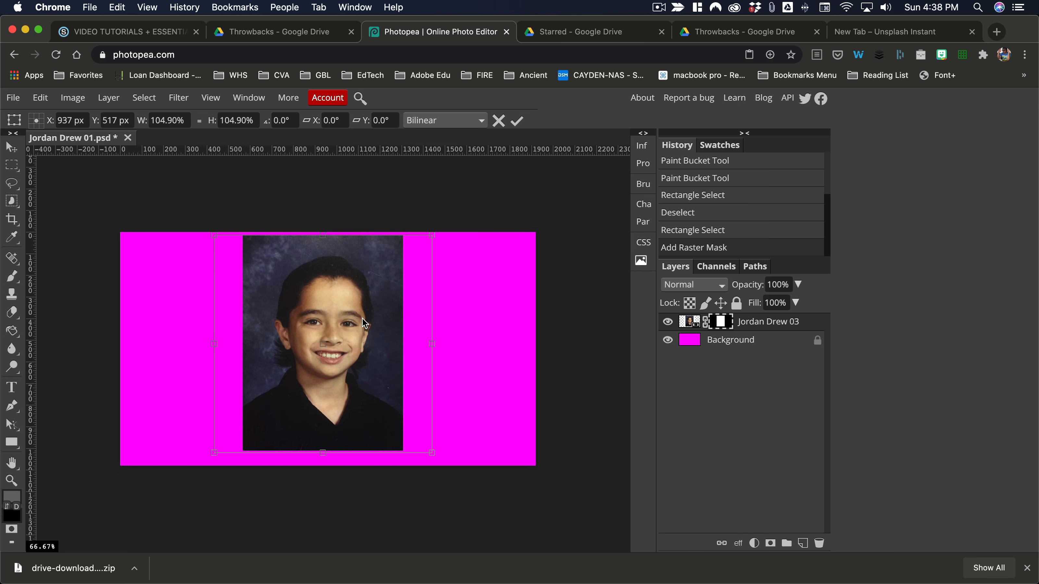
{"action": "left_click_drag", "start_coordinate": [363, 319], "coordinate": [367, 328]}
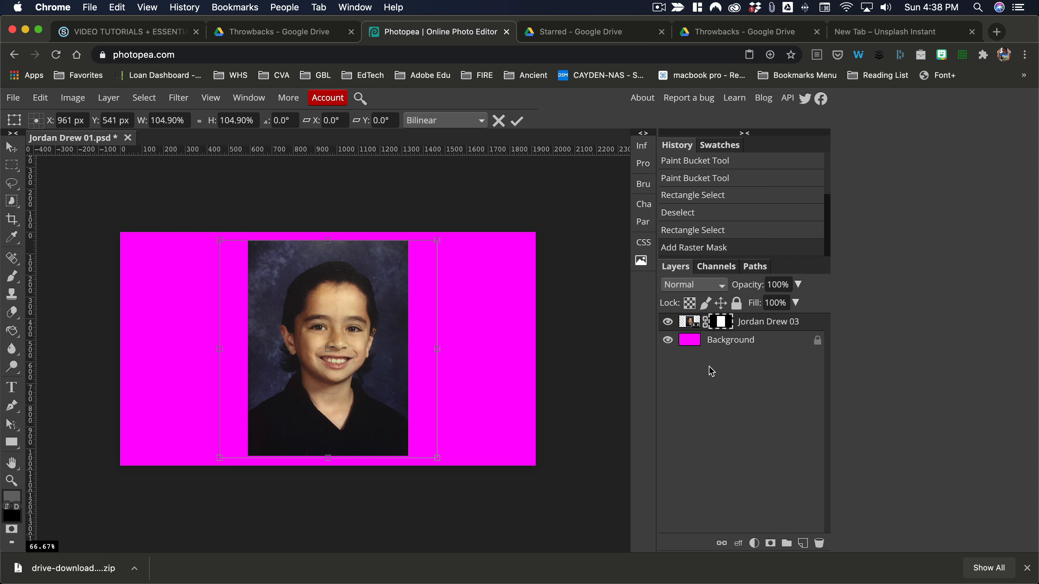
{"action": "left_click", "coordinate": [690, 324]}
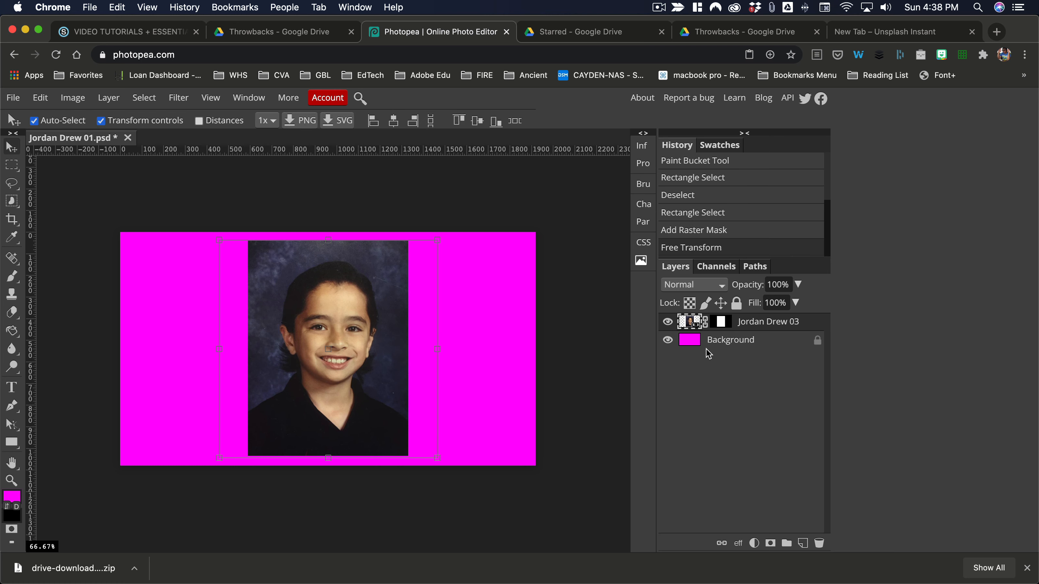
{"action": "left_click", "coordinate": [691, 343]}
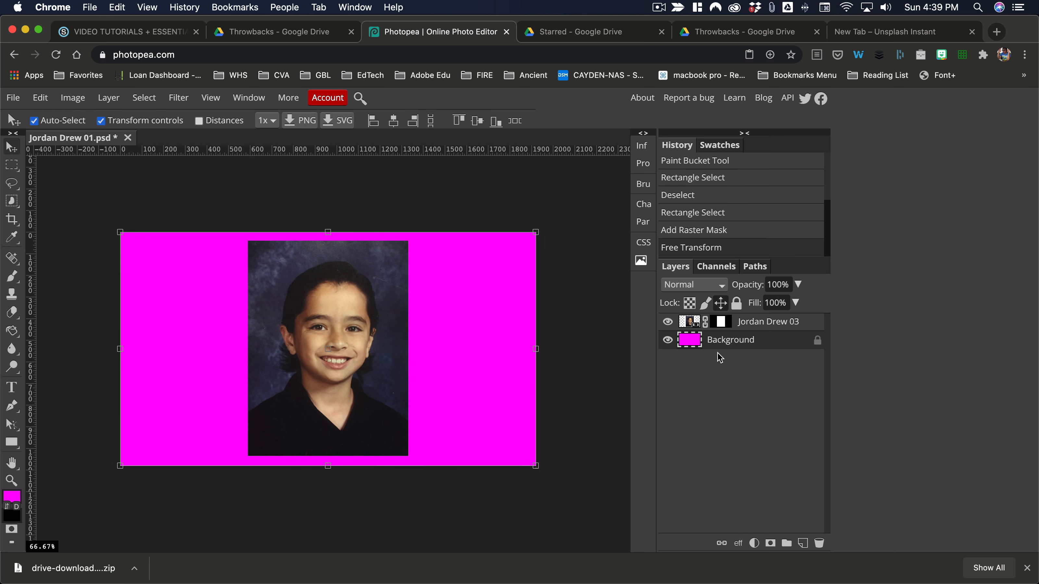
{"action": "left_click_drag", "start_coordinate": [702, 353], "coordinate": [820, 543]}
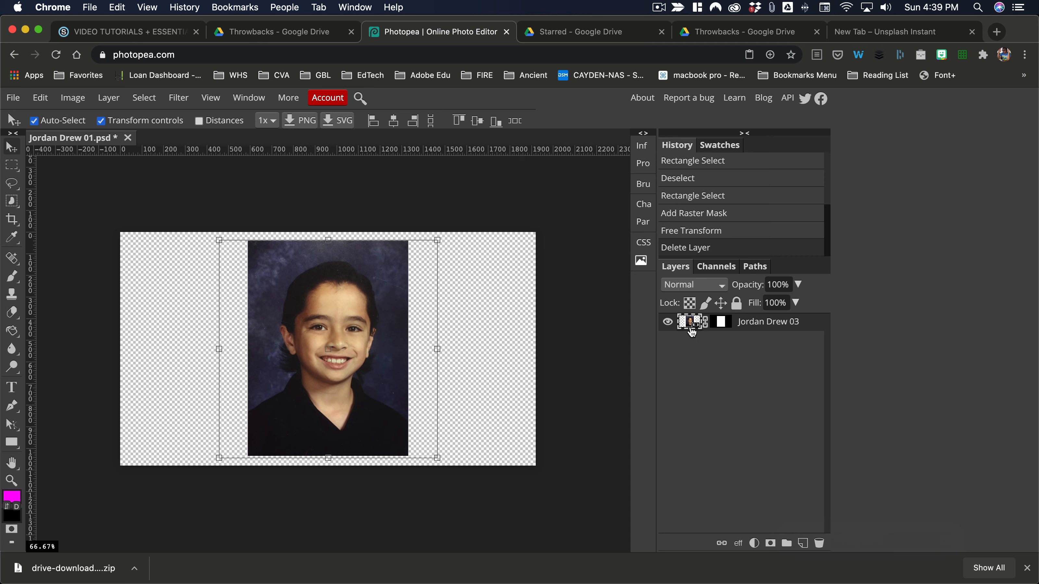
{"action": "mouse_move", "coordinate": [690, 326]}
{"action": "left_mouse_down"}
{"action": "mouse_move", "coordinate": [750, 475]}
{"action": "mouse_move", "coordinate": [803, 546]}
{"action": "left_mouse_up"}
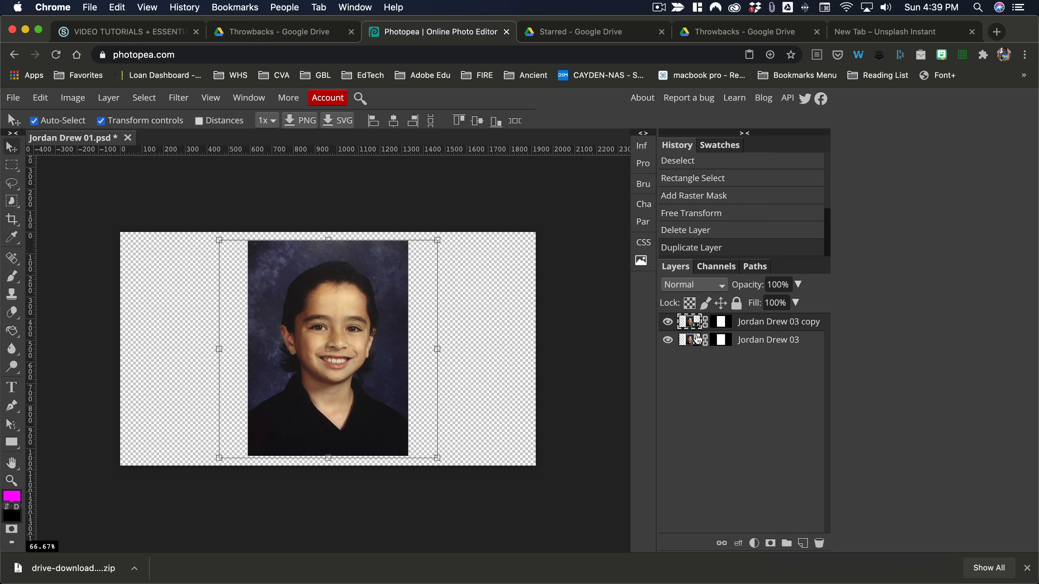
Try to convert the duplicated photo layer to a smart object
{"action": "right_click", "coordinate": [758, 322]}
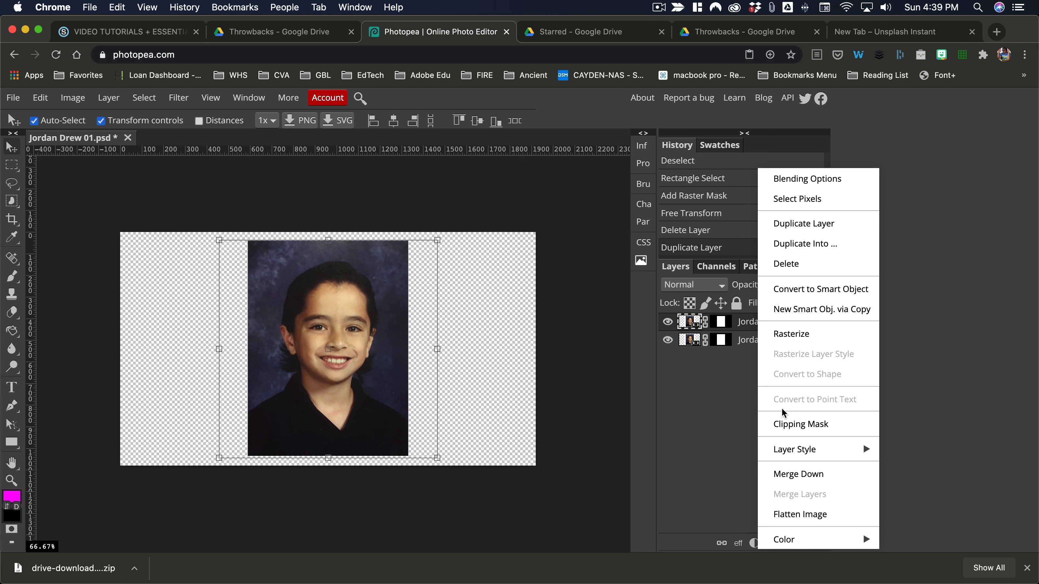
{"action": "left_click", "coordinate": [814, 289]}
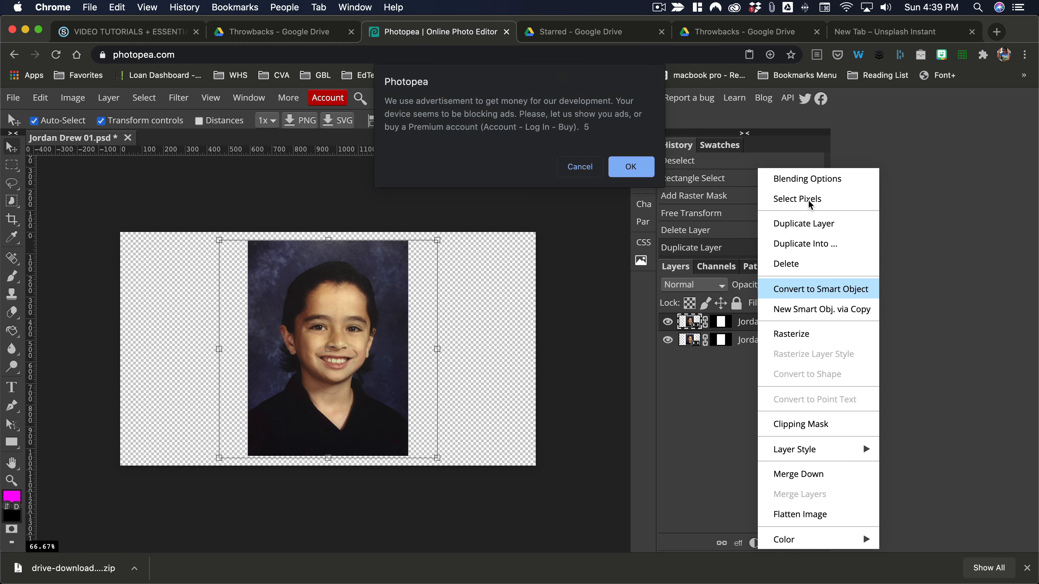
{"action": "left_click", "coordinate": [565, 166]}
{"action": "right_click", "coordinate": [757, 338]}
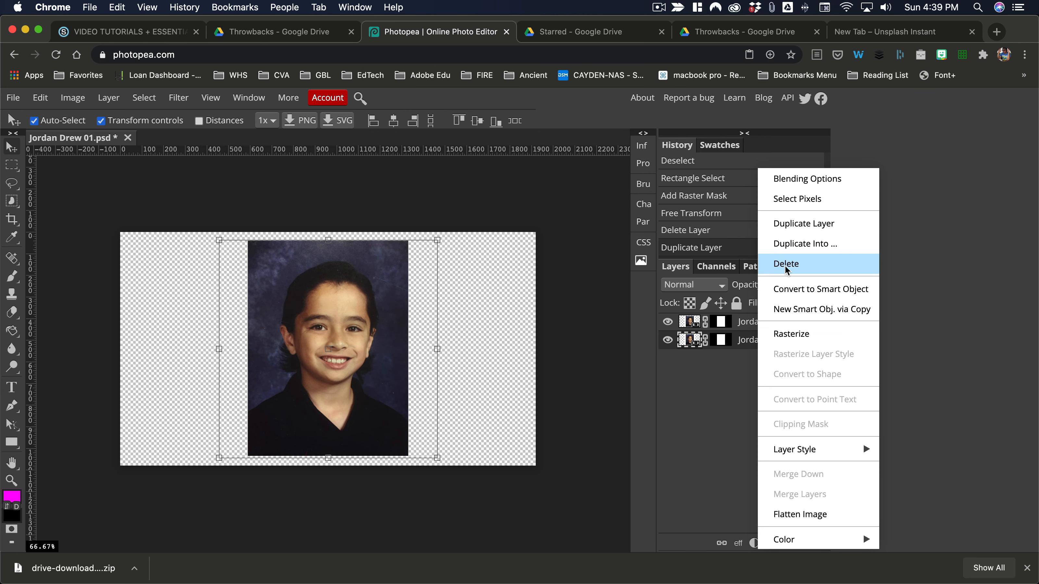
{"action": "left_click", "coordinate": [793, 225]}
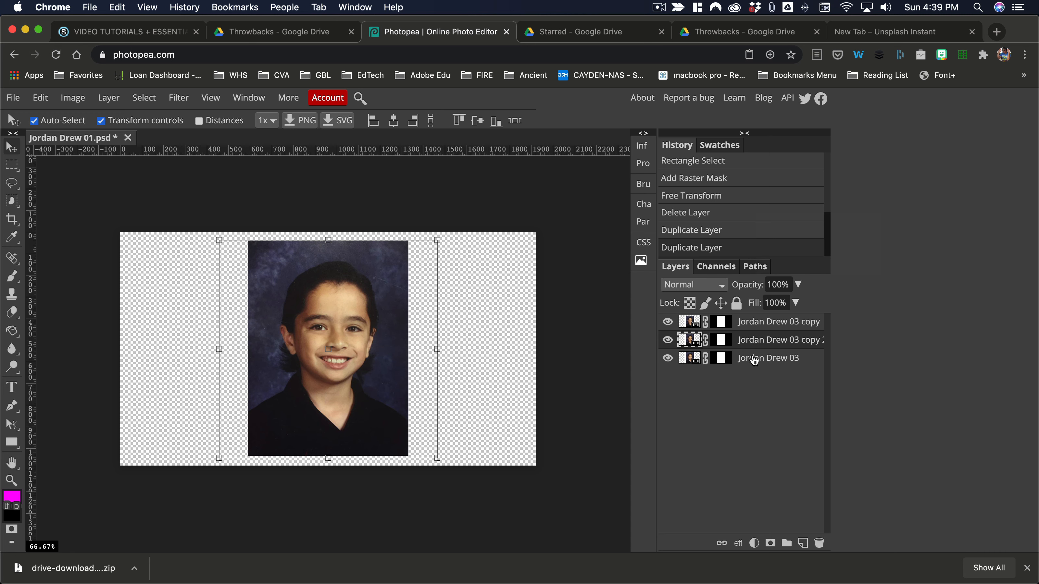
{"action": "left_click_drag", "start_coordinate": [755, 360], "coordinate": [819, 543]}
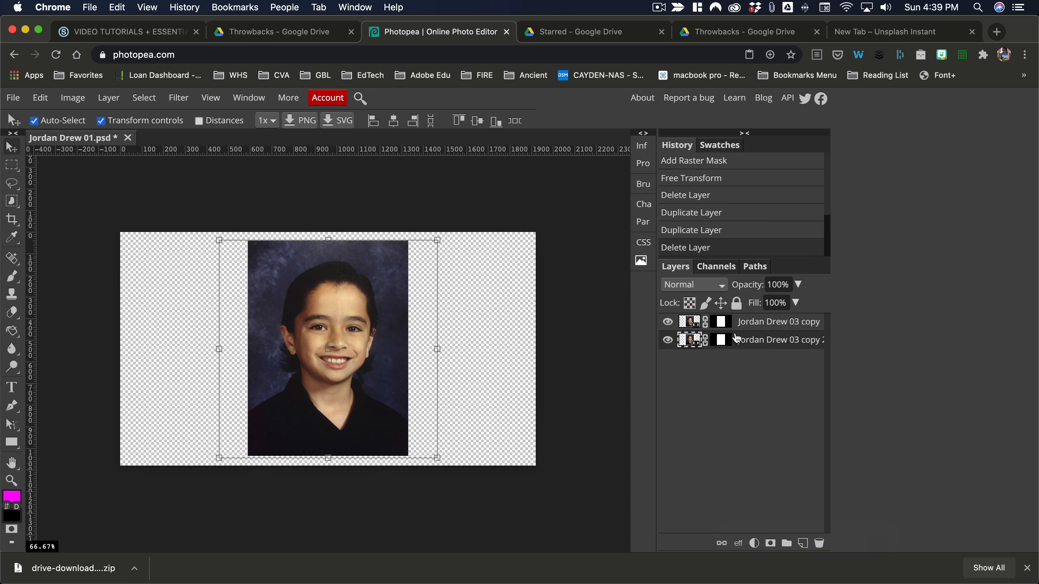
{"action": "left_click", "coordinate": [695, 322]}
{"action": "left_click", "coordinate": [668, 323]}
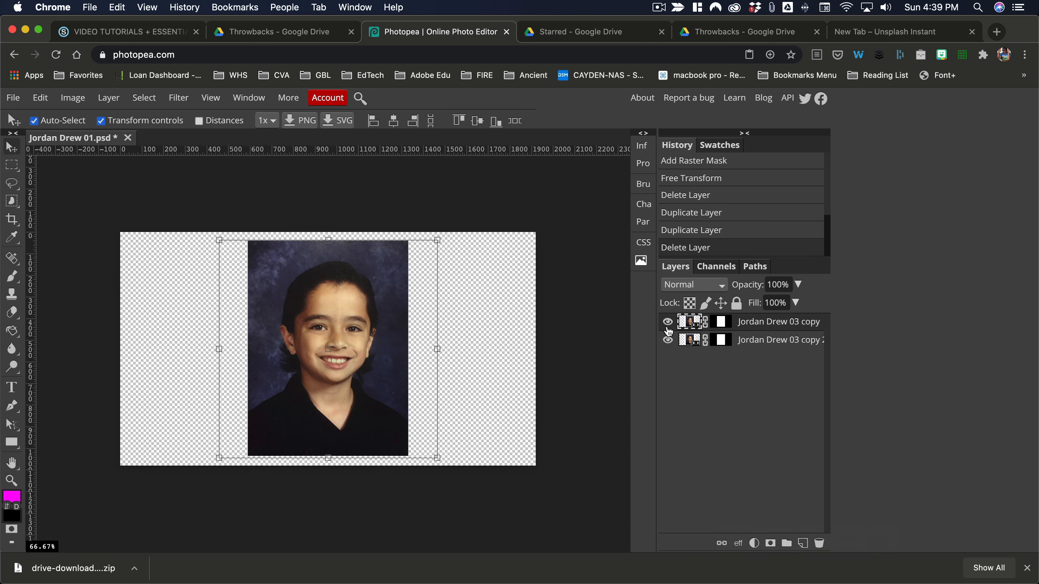
{"action": "left_click", "coordinate": [763, 343]}
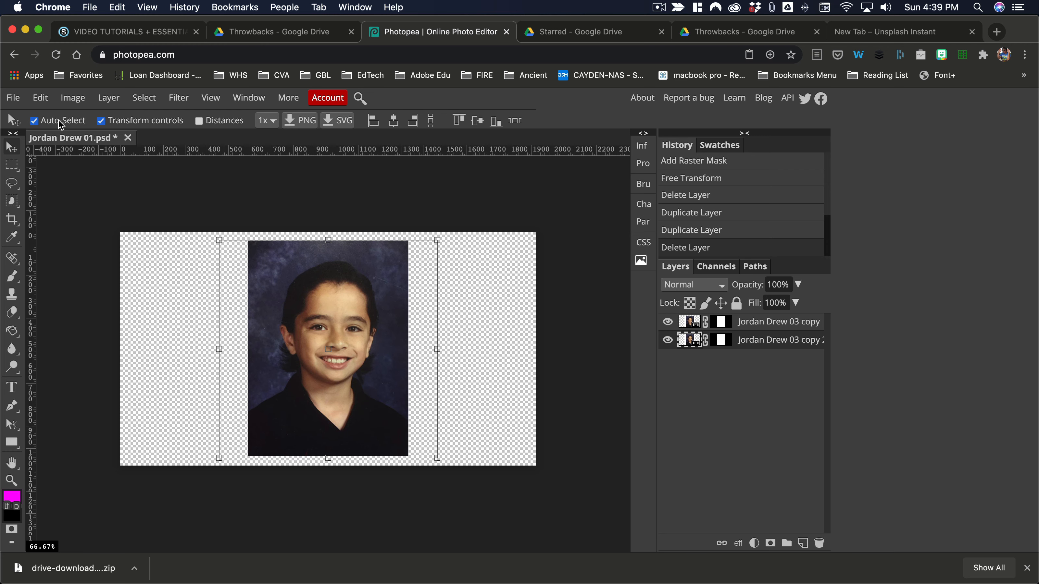
{"action": "left_click", "coordinate": [66, 99]}
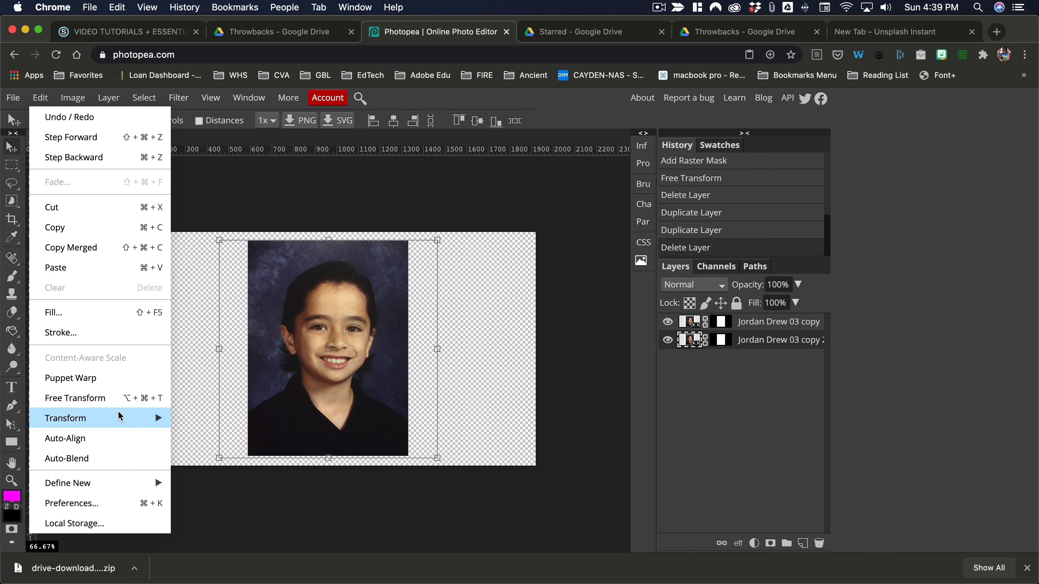
{"action": "mouse_move", "coordinate": [121, 417]}
{"action": "left_click", "coordinate": [241, 355]}
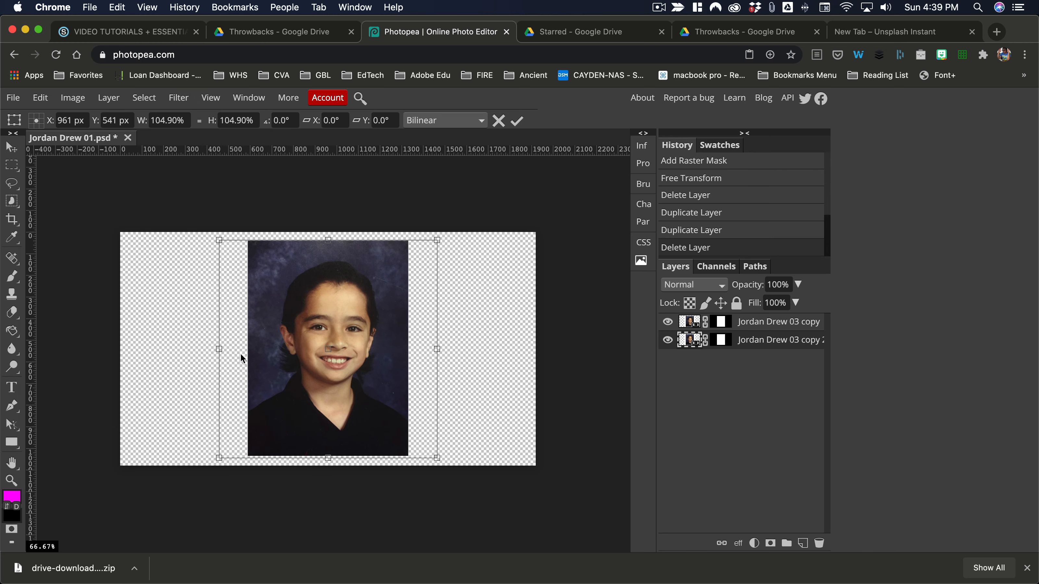
{"action": "left_click", "coordinate": [203, 128]}
{"action": "left_click_drag", "start_coordinate": [209, 123], "coordinate": [331, 114]}
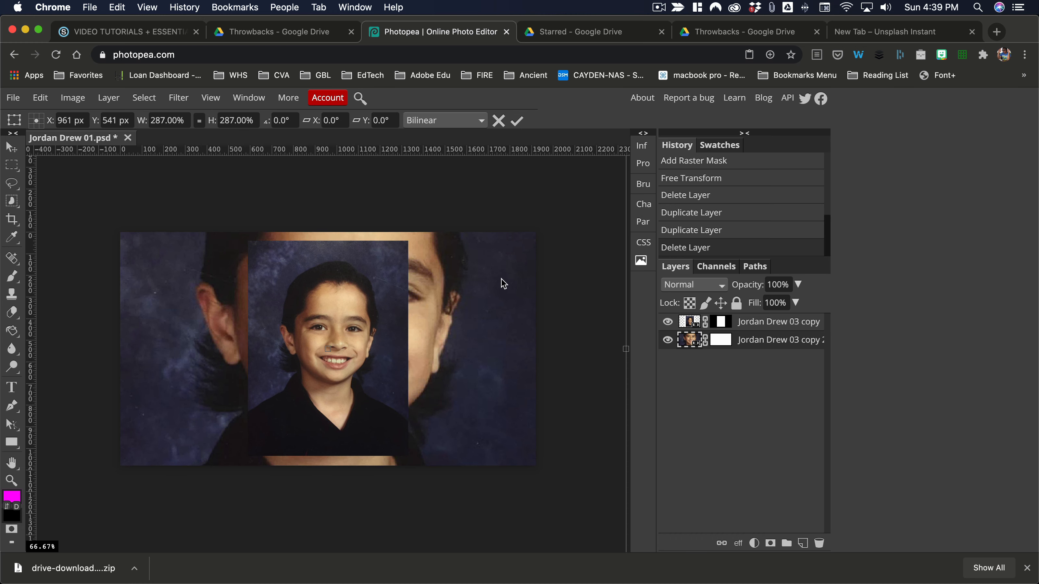
{"action": "left_click_drag", "start_coordinate": [501, 283], "coordinate": [494, 317]}
{"action": "left_click", "coordinate": [579, 169]}
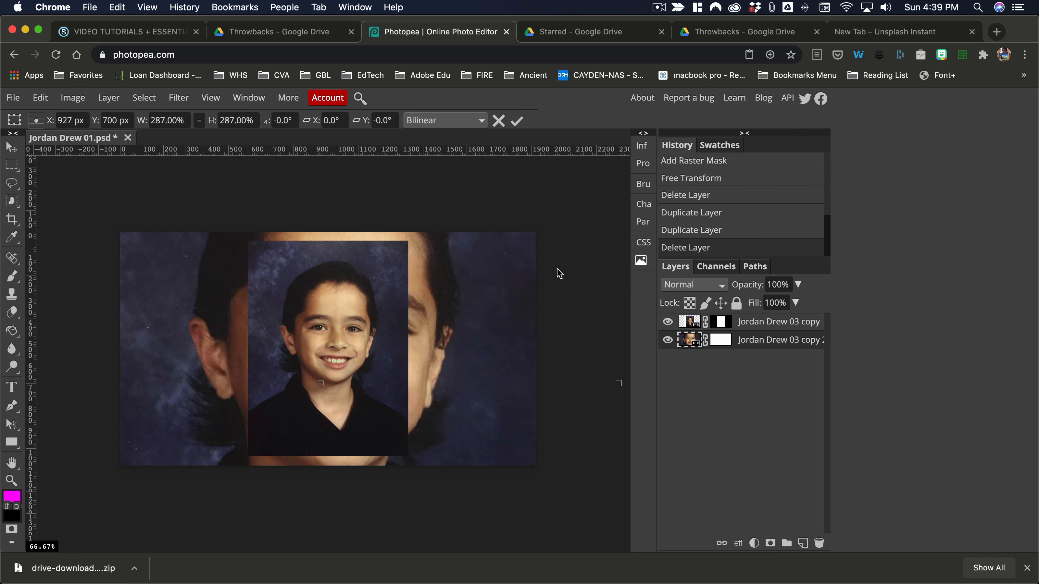
{"action": "left_click", "coordinate": [517, 121]}
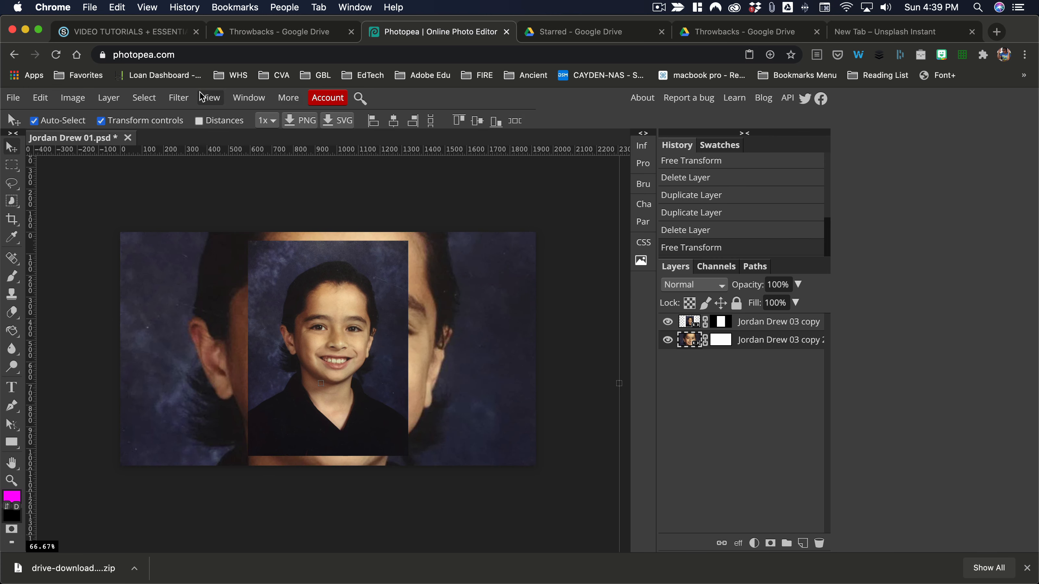
Apply a Gaussian Blur with a 24 px radius to the enlarged photo copy
{"action": "left_click", "coordinate": [179, 97]}
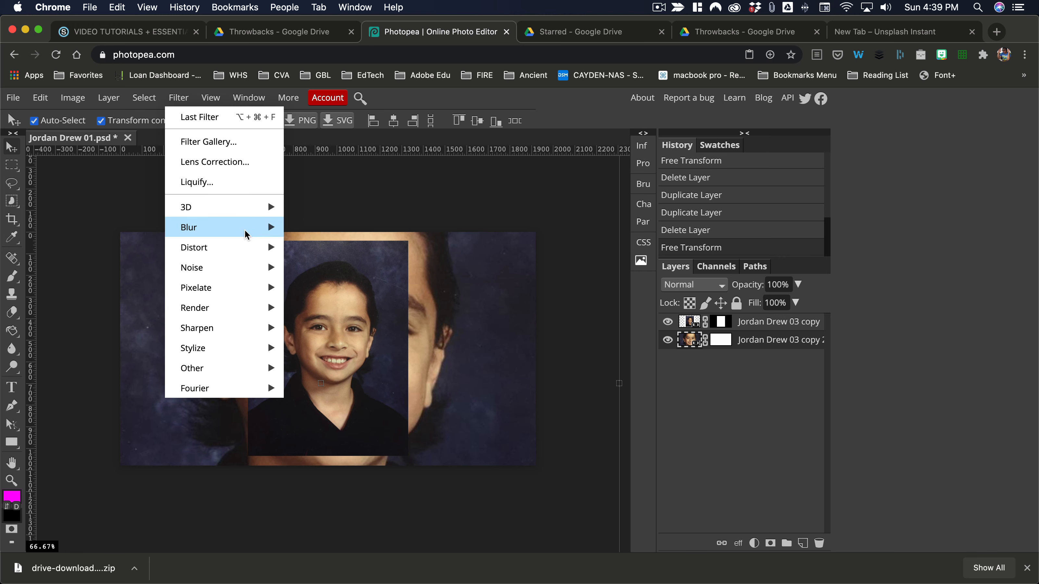
{"action": "mouse_move", "coordinate": [257, 227]}
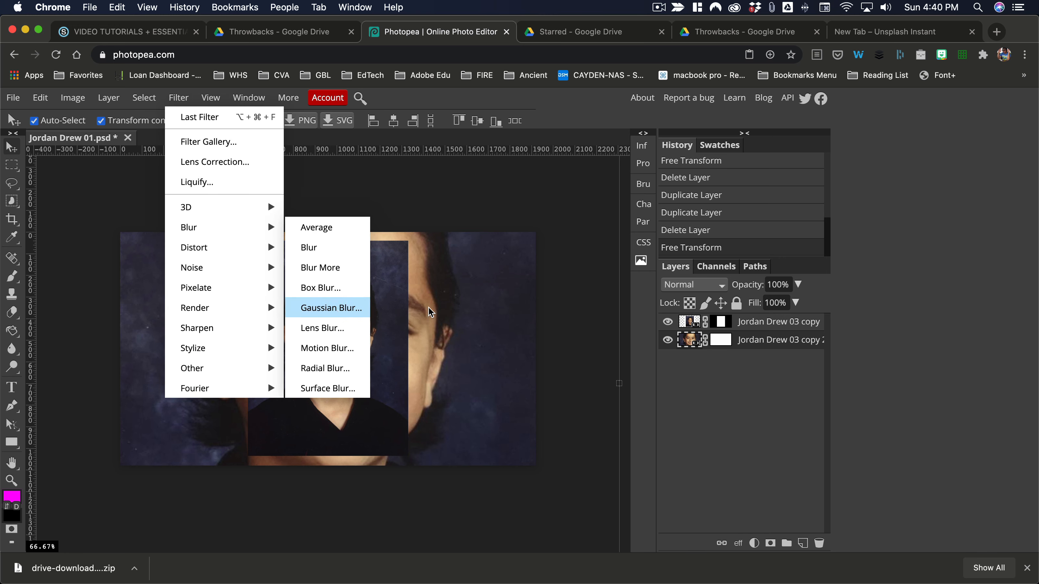
{"action": "left_click_drag", "start_coordinate": [155, 238], "coordinate": [196, 246]}
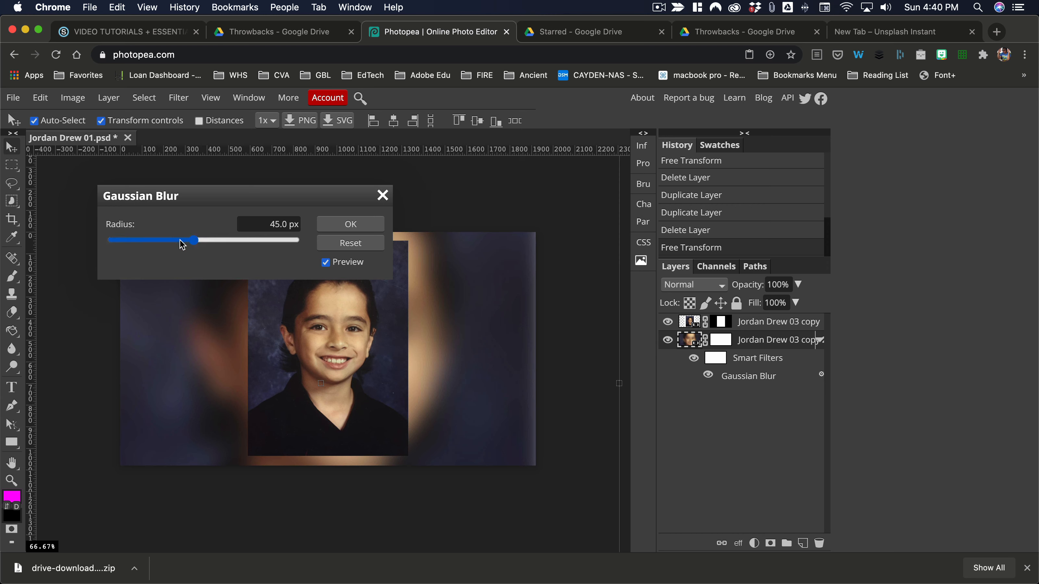
{"action": "left_click_drag", "start_coordinate": [182, 245], "coordinate": [192, 245]}
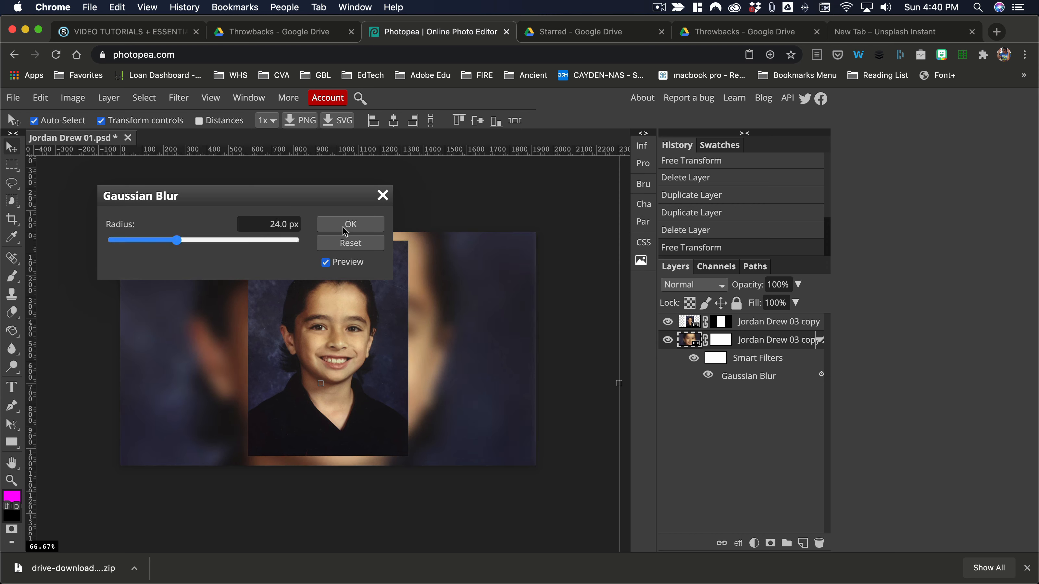
{"action": "key", "text": "Return"}
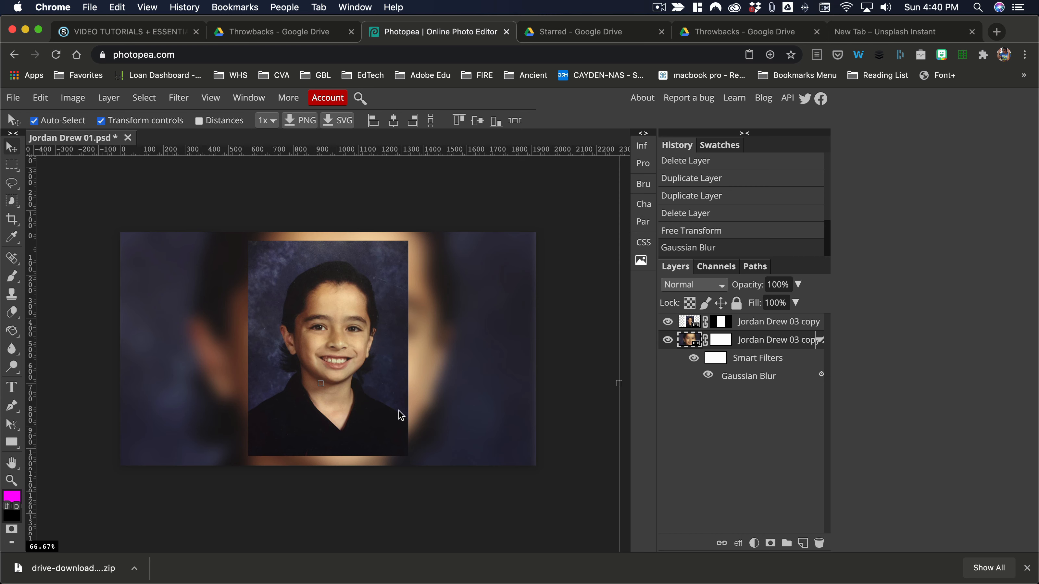
{"action": "left_click", "coordinate": [580, 166]}
{"action": "left_click", "coordinate": [14, 98]}
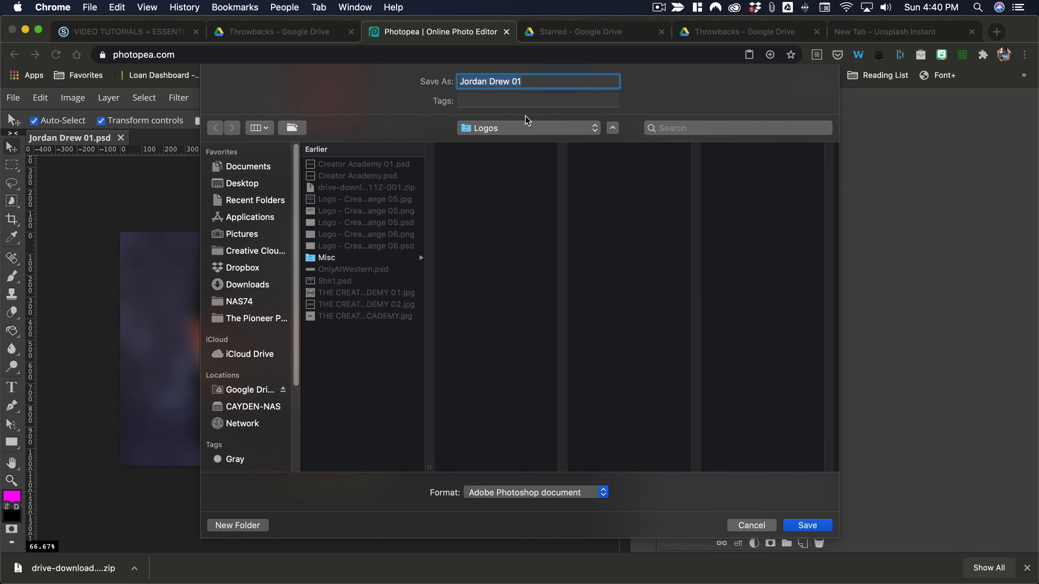
{"action": "left_click", "coordinate": [526, 128]}
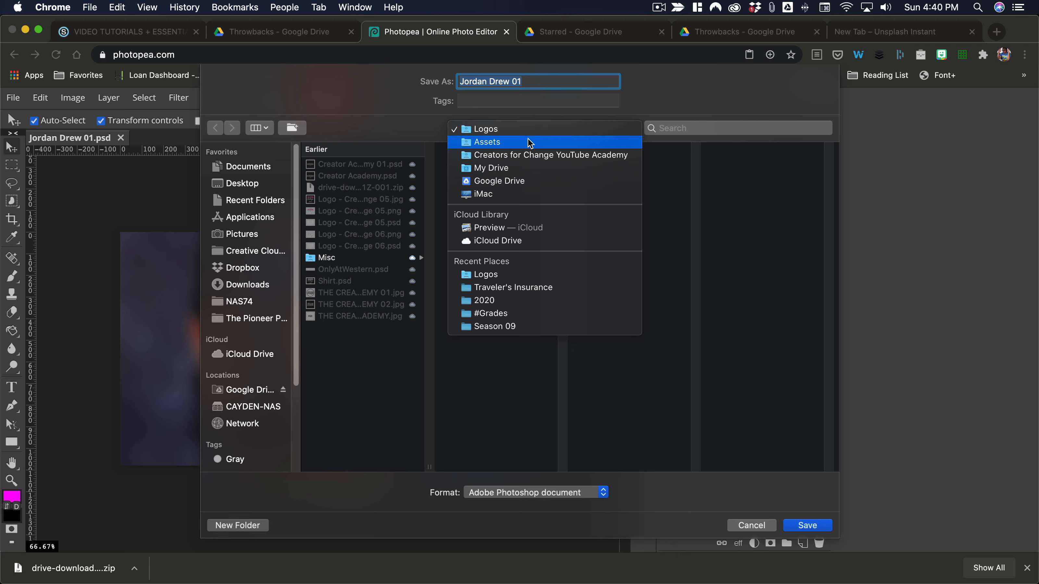
{"action": "left_click", "coordinate": [694, 244]}
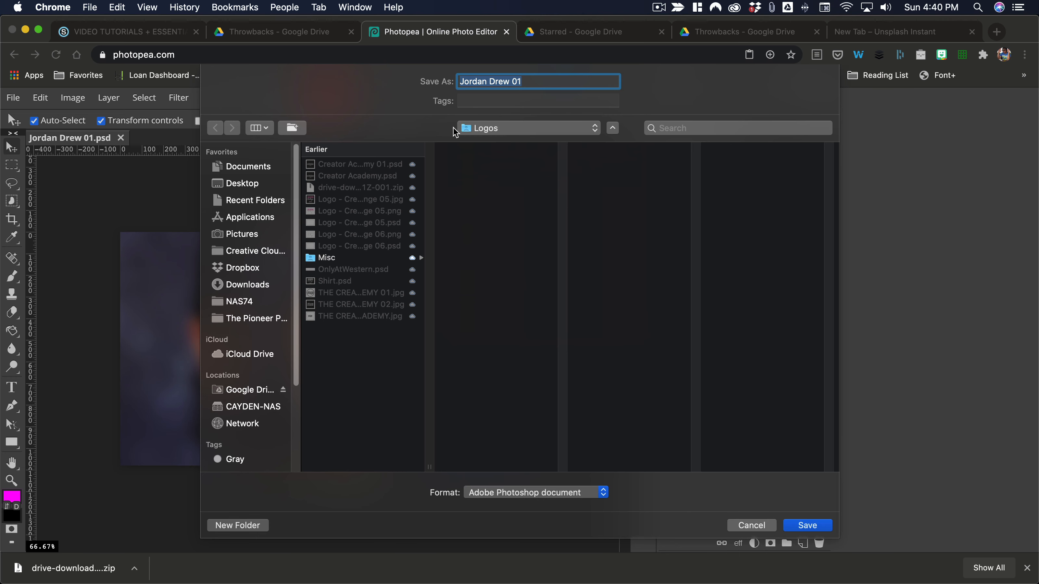
{"action": "left_click", "coordinate": [253, 286]}
{"action": "scroll", "coordinate": [371, 236], "scroll_direction": "down", "scroll_amount": 10}
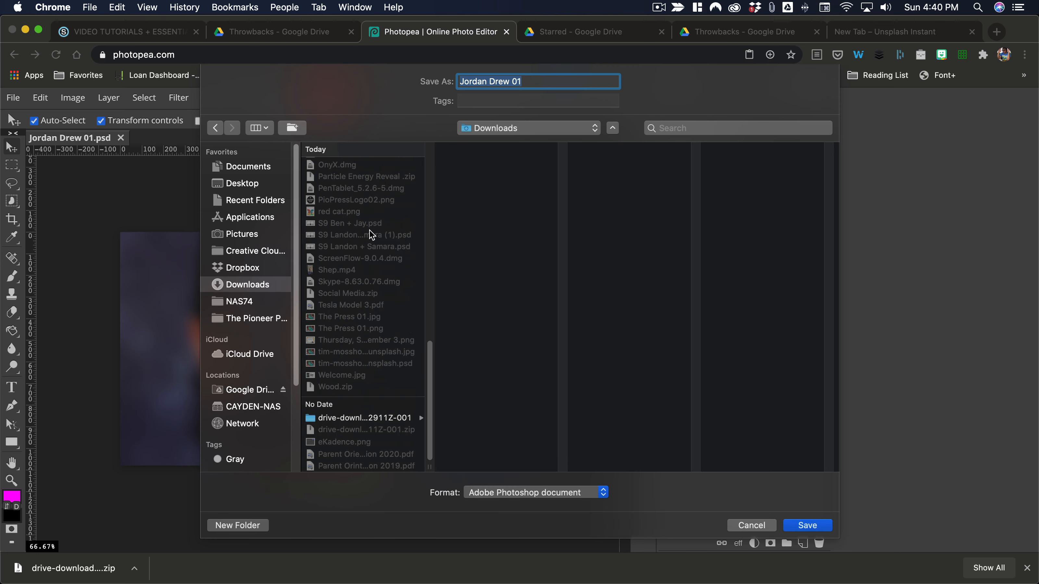
{"action": "left_click", "coordinate": [396, 419]}
{"action": "left_click", "coordinate": [495, 166]}
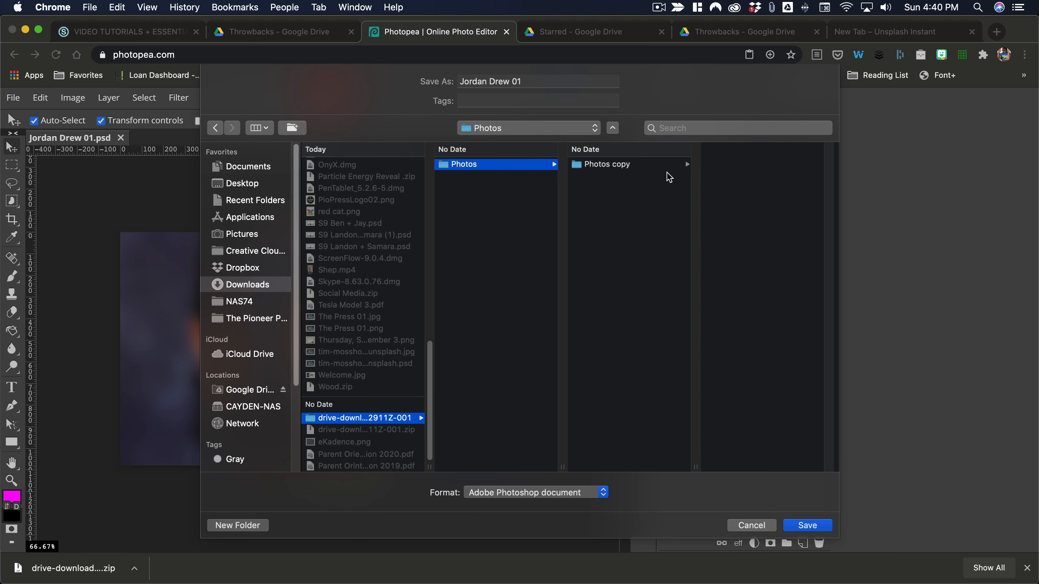
{"action": "left_click", "coordinate": [673, 175]}
{"action": "left_click", "coordinate": [541, 81]}
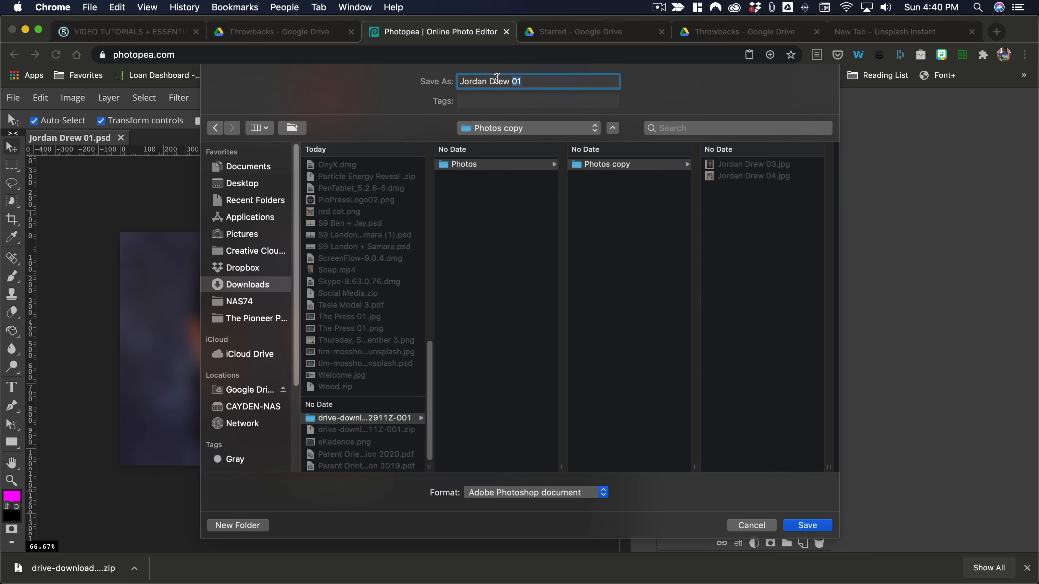
{"action": "left_click", "coordinate": [801, 528]}
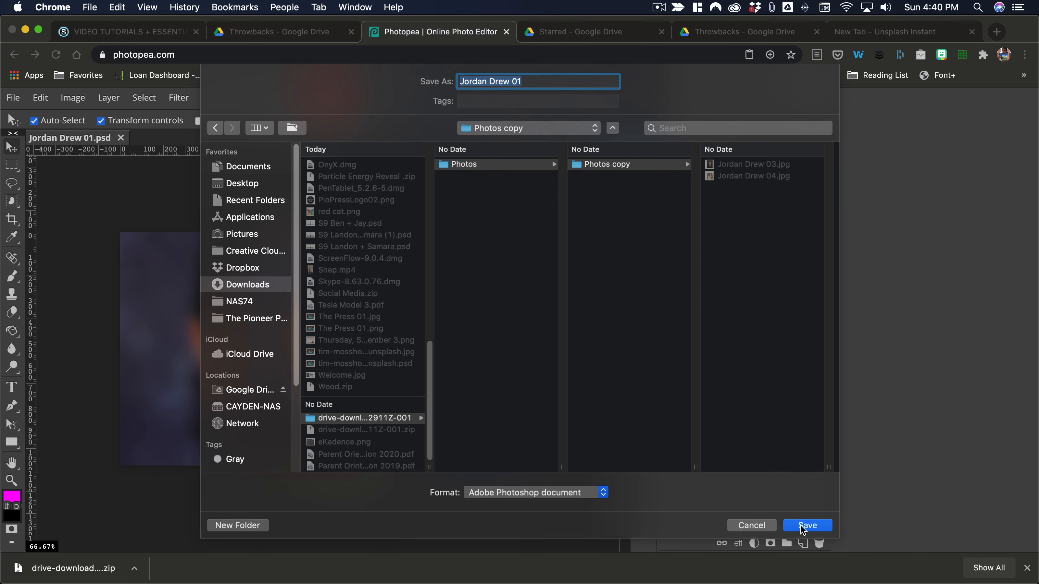
{"action": "left_click", "coordinate": [802, 528]}
{"action": "left_click", "coordinate": [589, 166]}
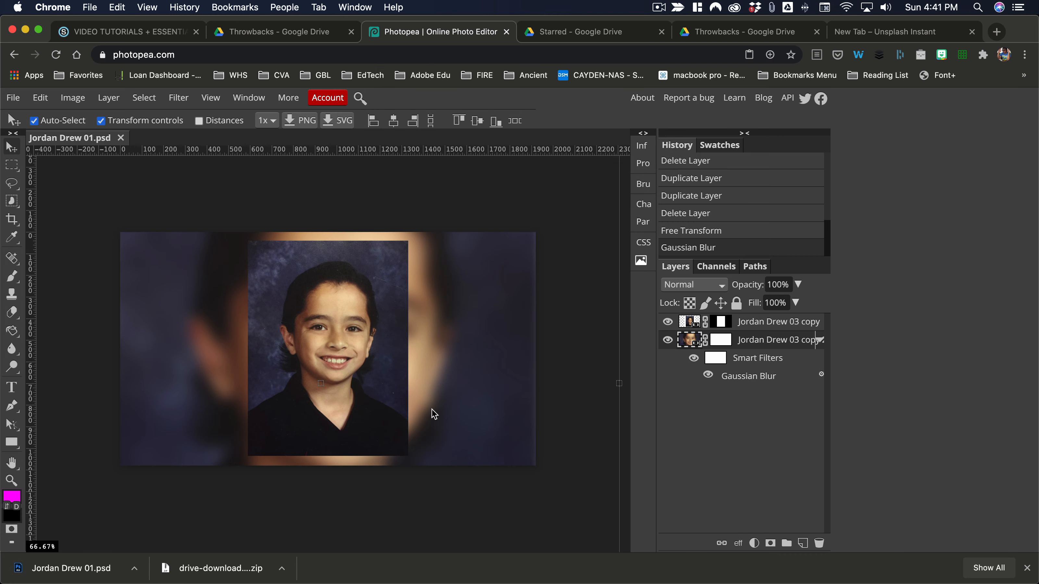
{"action": "left_click", "coordinate": [14, 98]}
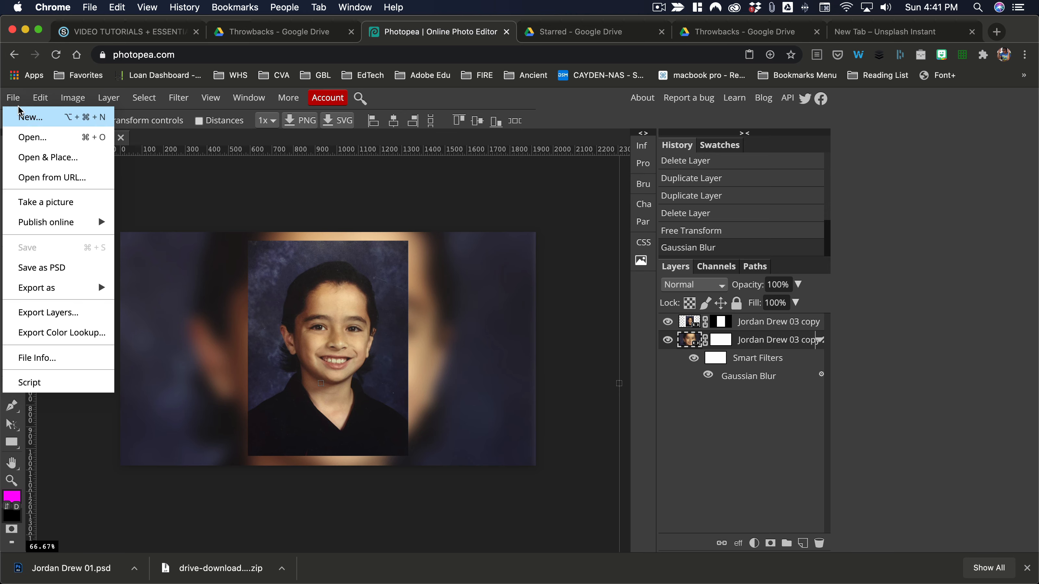
{"action": "left_click", "coordinate": [24, 117]}
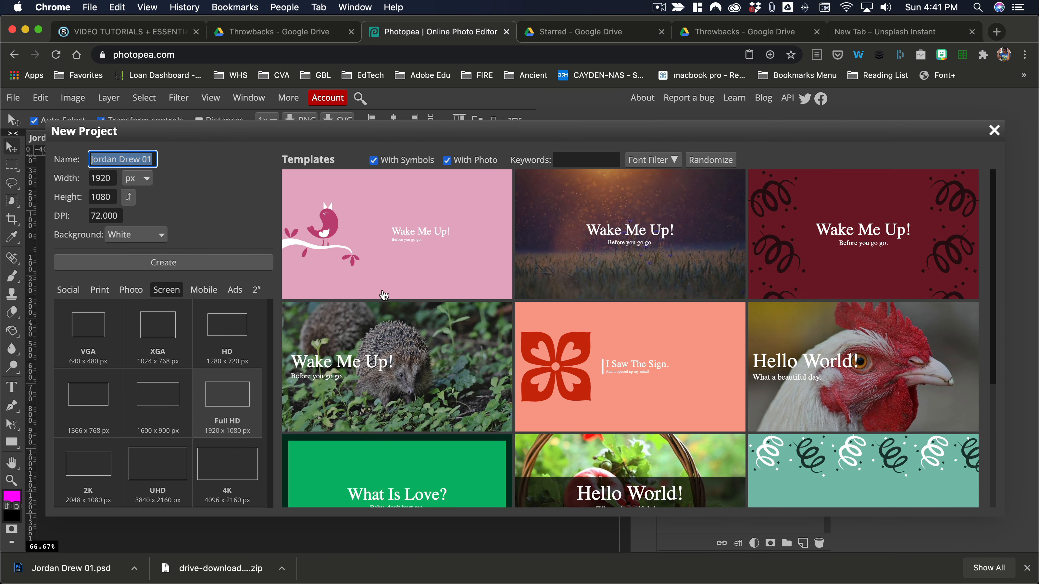
{"action": "left_click", "coordinate": [152, 155]}
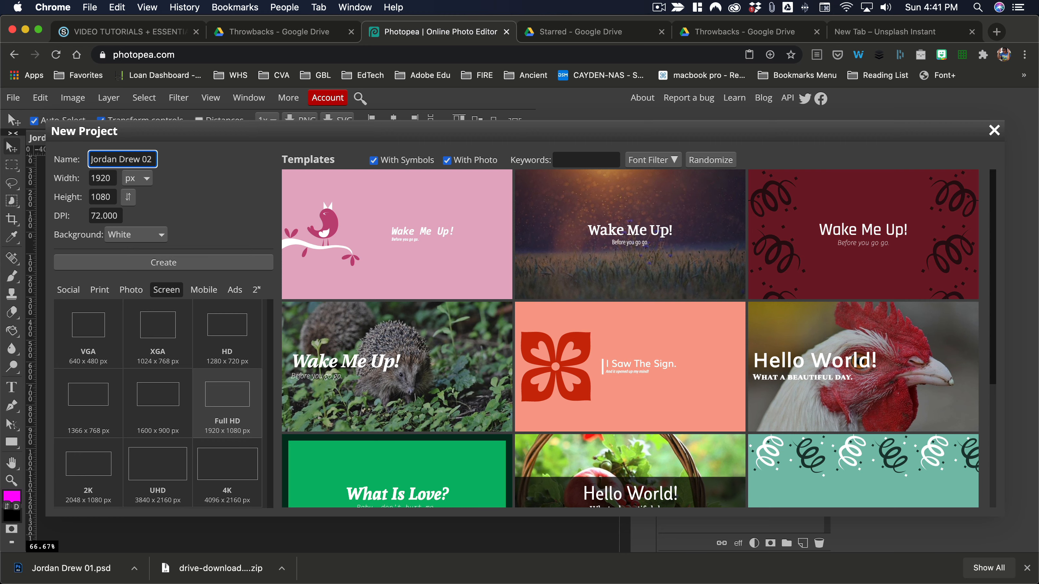
{"action": "left_click", "coordinate": [170, 292]}
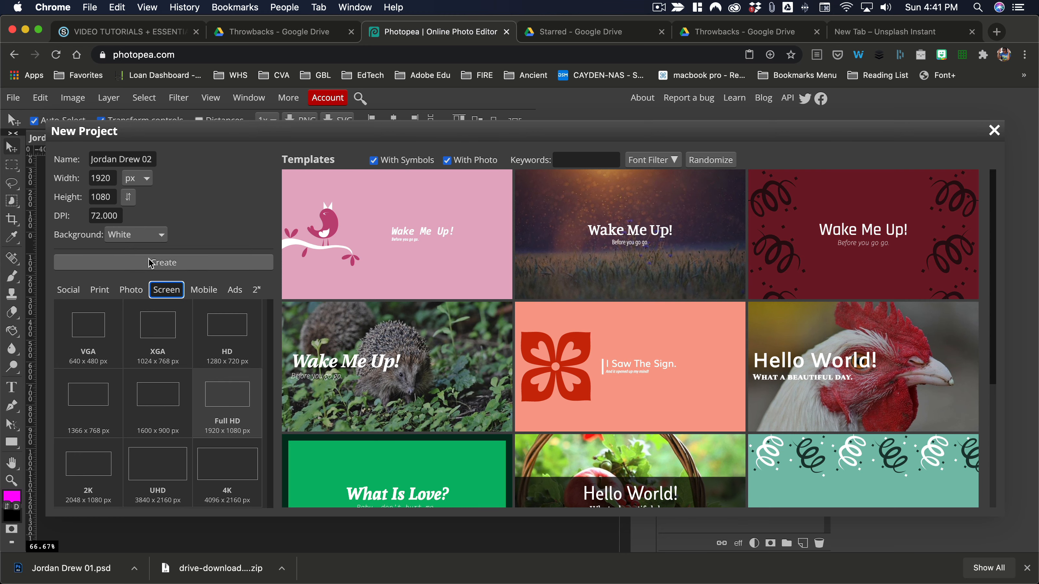
{"action": "left_click", "coordinate": [163, 263]}
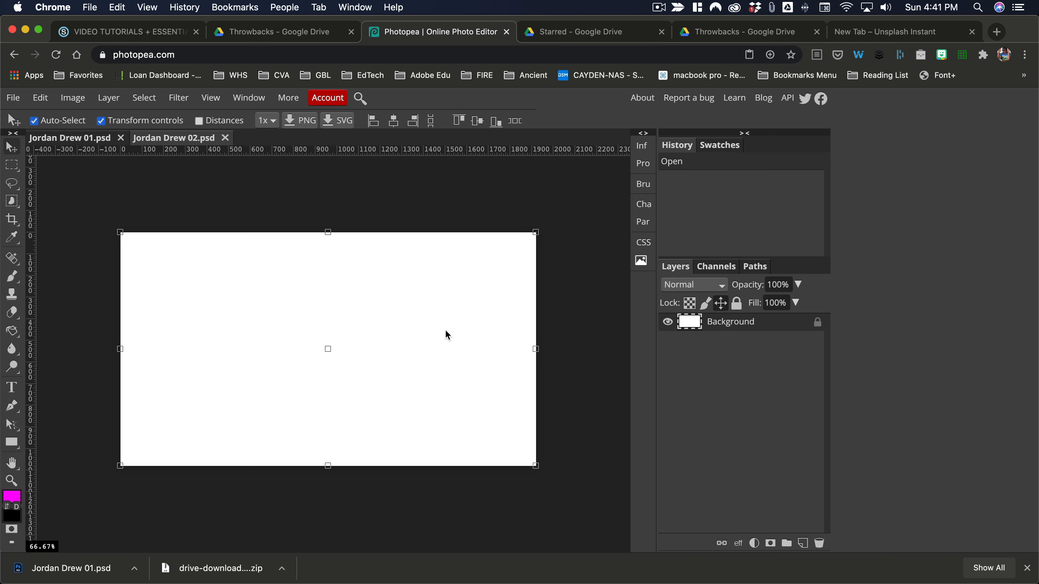
{"action": "left_click", "coordinate": [585, 372]}
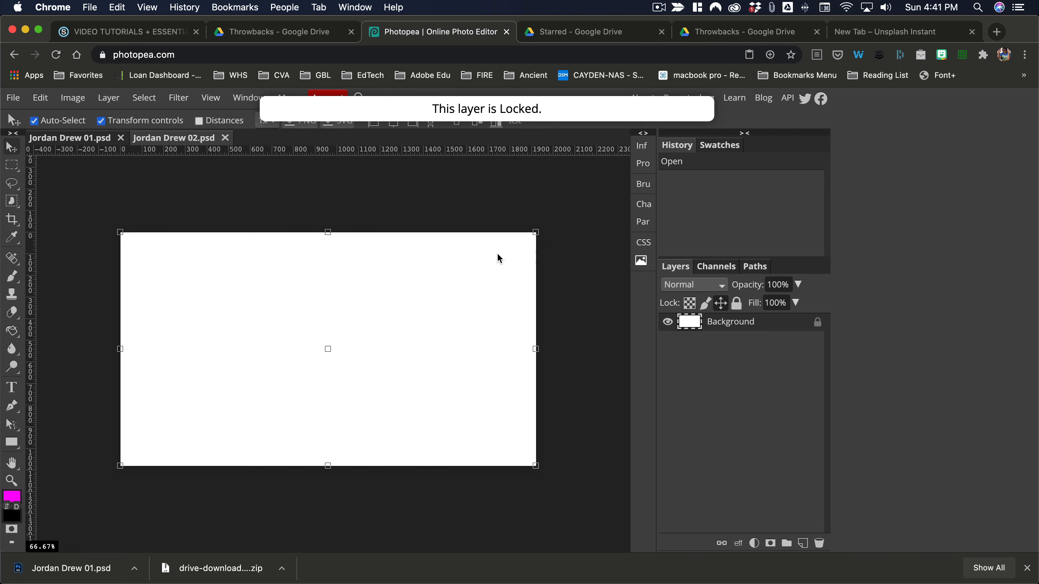
{"action": "key", "text": "super+Tab"}
{"action": "left_click", "coordinate": [647, 327]}
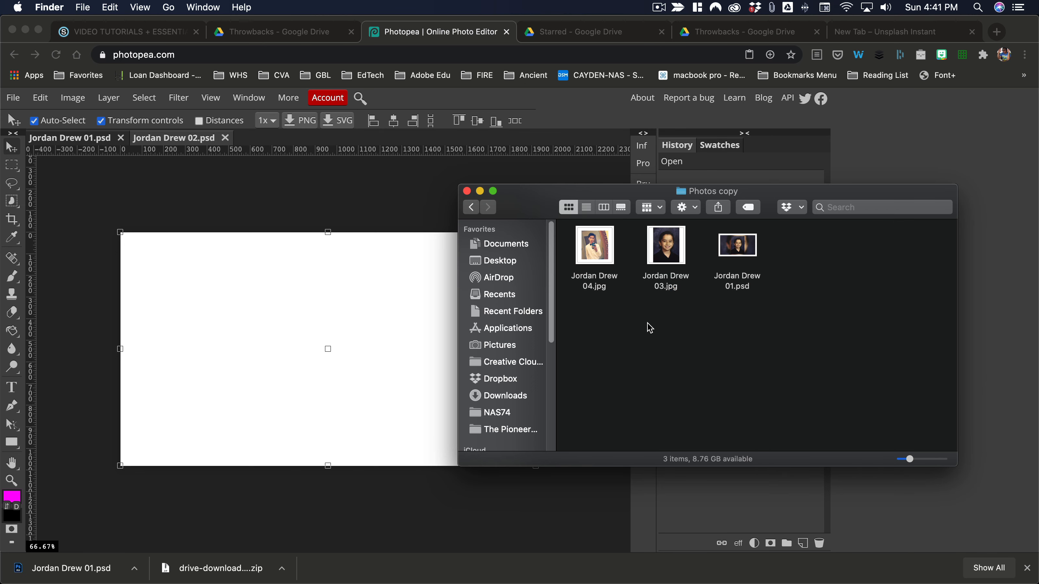
{"action": "left_click", "coordinate": [657, 256]}
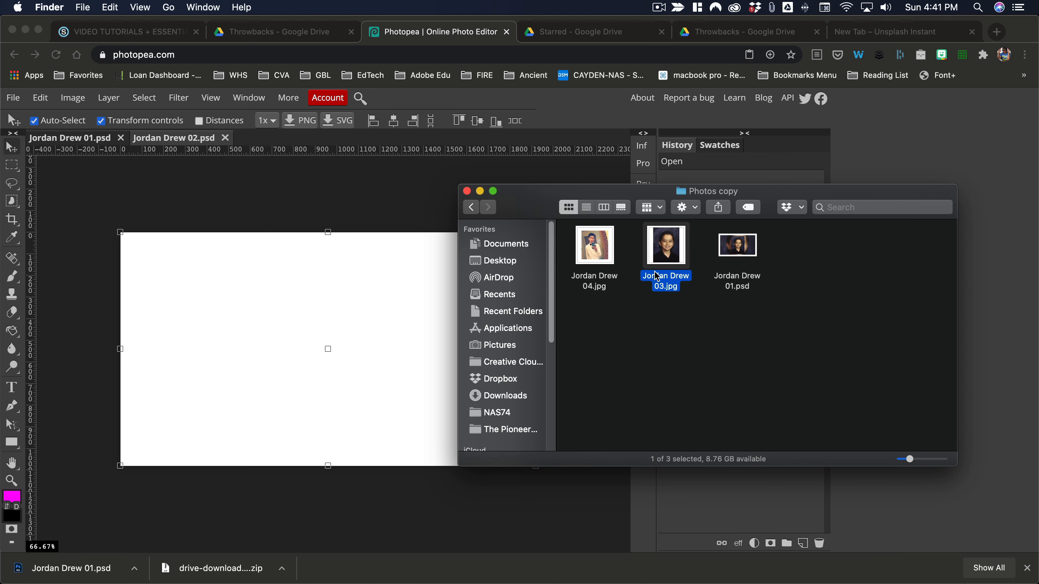
{"action": "mouse_move", "coordinate": [657, 262]}
{"action": "left_mouse_down"}
{"action": "mouse_move", "coordinate": [395, 353]}
{"action": "mouse_move", "coordinate": [253, 362]}
{"action": "mouse_move", "coordinate": [236, 353]}
{"action": "left_mouse_up"}
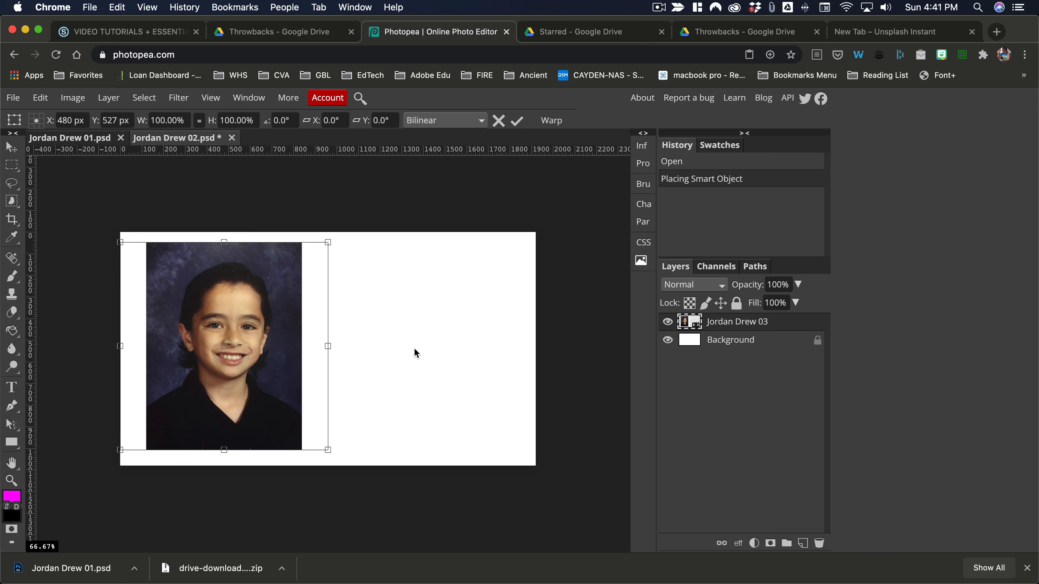
{"action": "key", "text": "super+Tab"}
{"action": "left_click", "coordinate": [595, 247]}
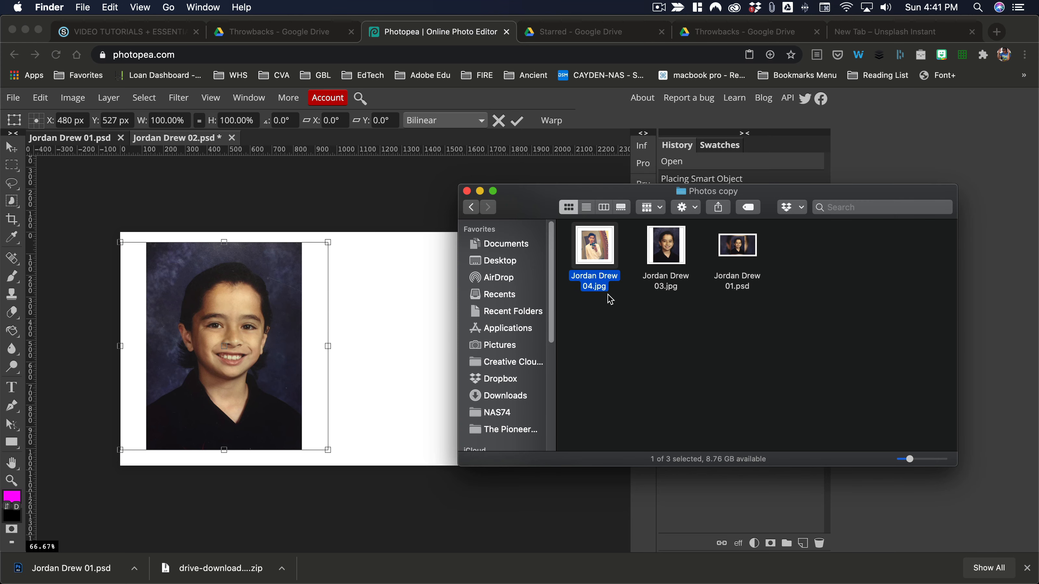
{"action": "mouse_move", "coordinate": [595, 256]}
{"action": "left_mouse_down"}
{"action": "mouse_move", "coordinate": [371, 362]}
{"action": "mouse_move", "coordinate": [402, 394]}
{"action": "left_mouse_up"}
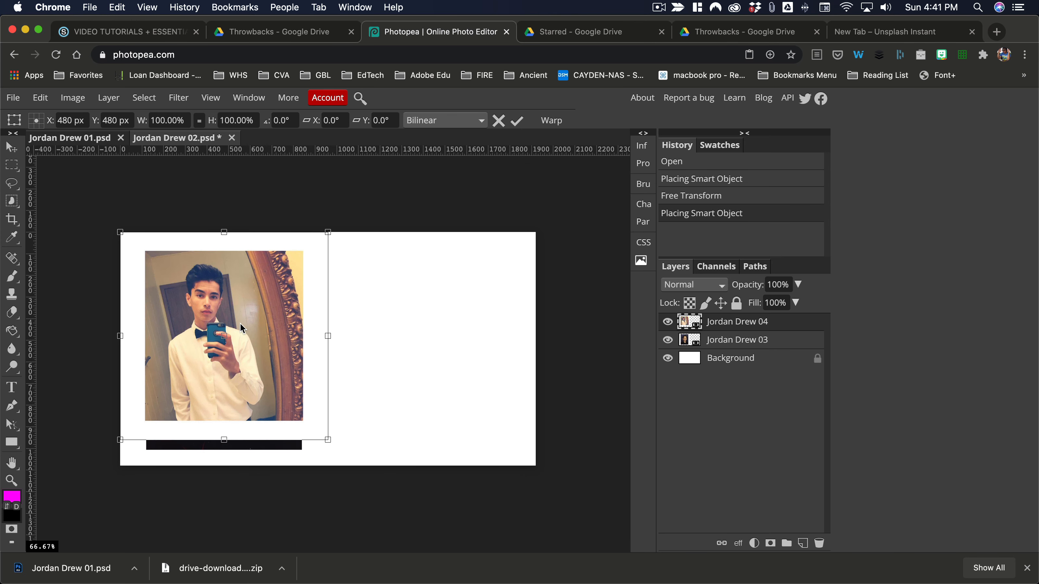
{"action": "left_click_drag", "start_coordinate": [243, 328], "coordinate": [439, 334]}
{"action": "left_click", "coordinate": [574, 168]}
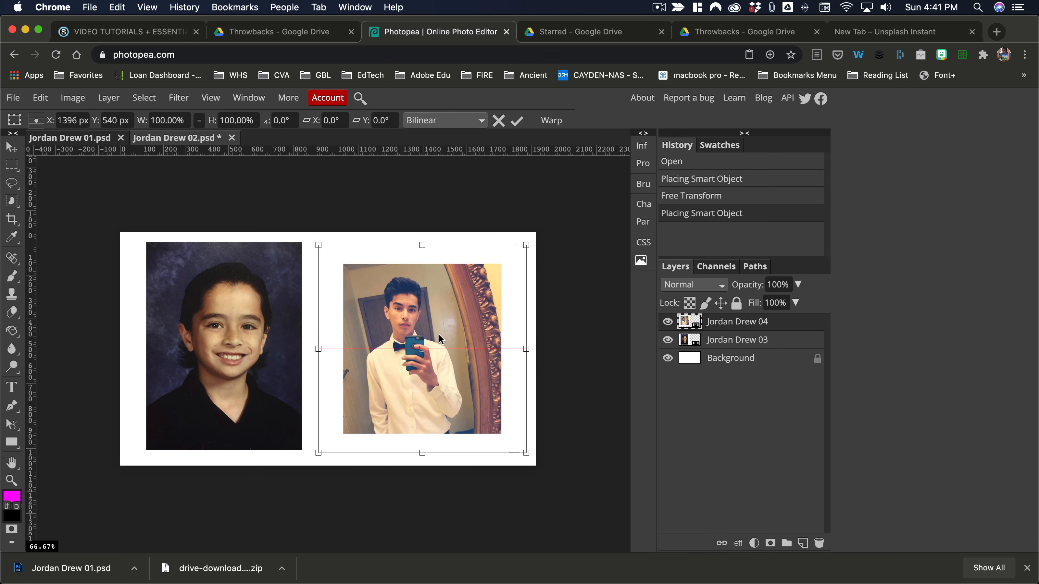
{"action": "left_click", "coordinate": [711, 341]}
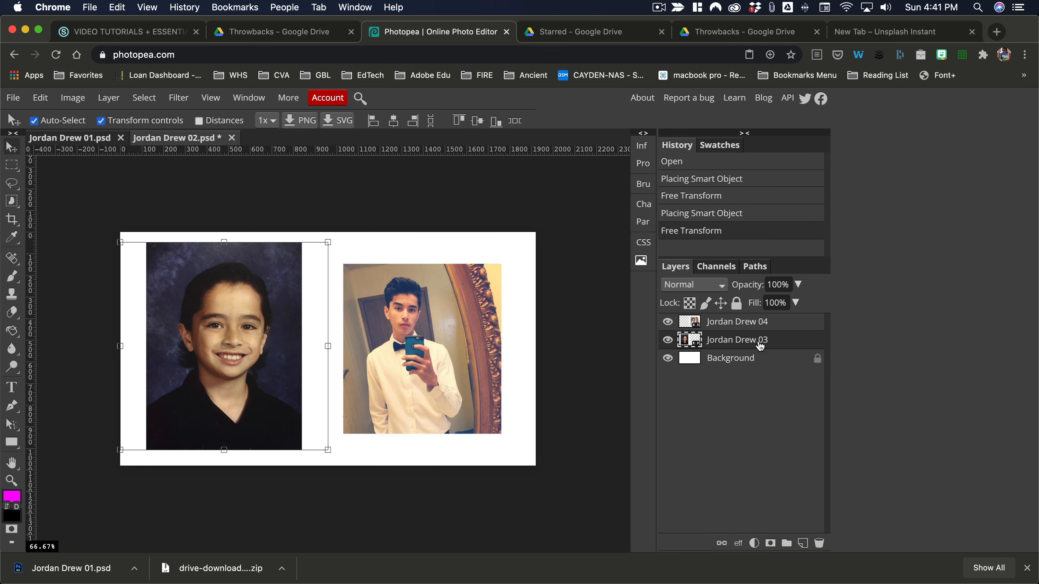
{"action": "left_click", "coordinate": [12, 166]}
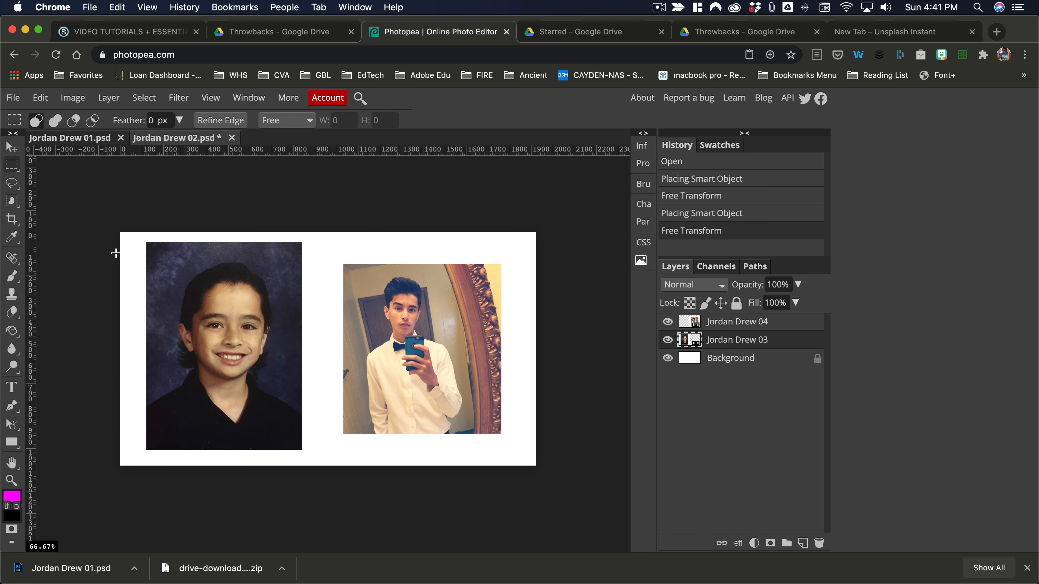
{"action": "left_click_drag", "start_coordinate": [148, 243], "coordinate": [302, 449]}
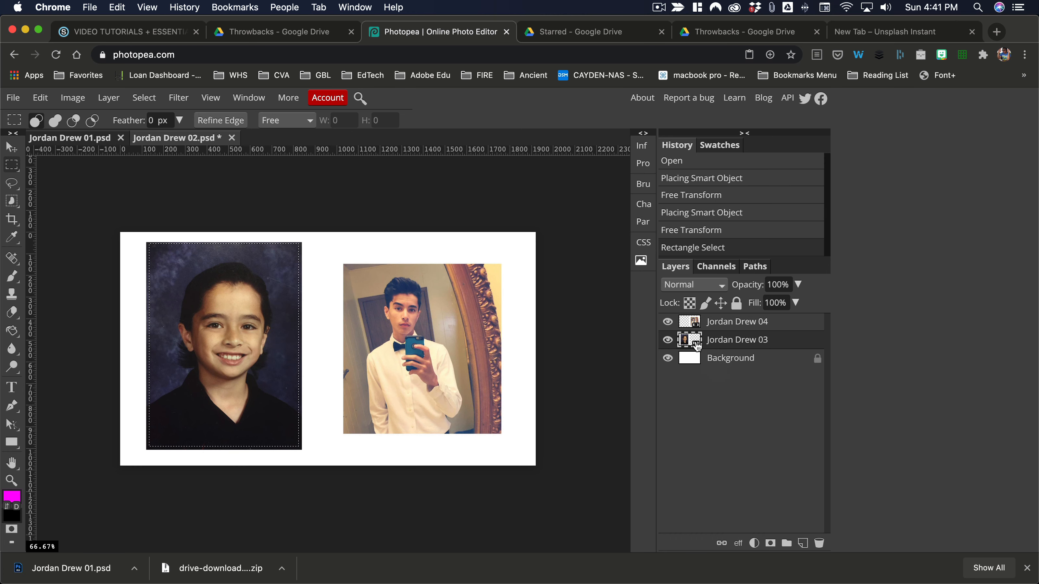
{"action": "left_click", "coordinate": [776, 539]}
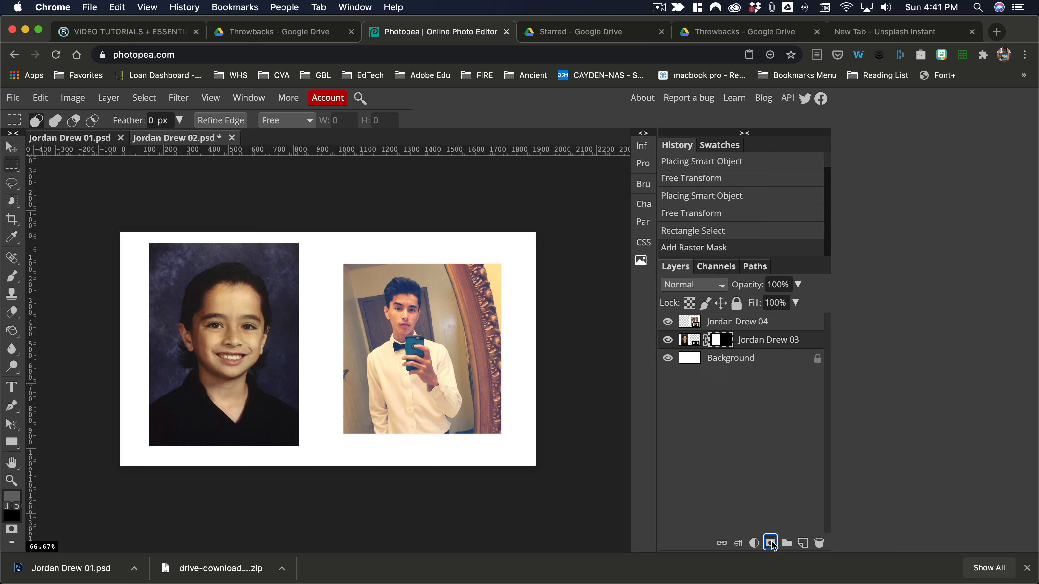
{"action": "key", "text": "ctrl+d"}
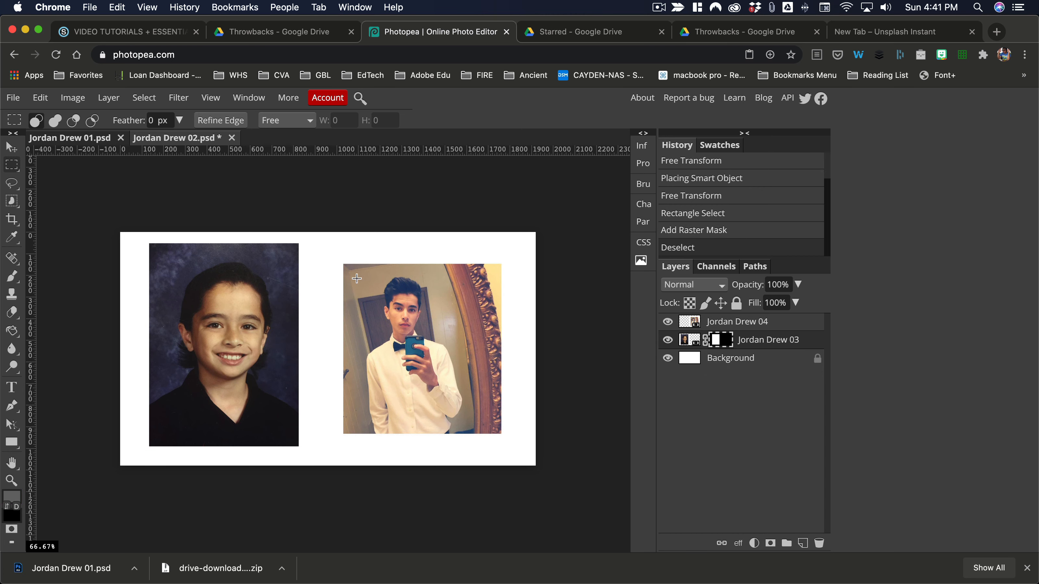
{"action": "left_click_drag", "start_coordinate": [357, 279], "coordinate": [499, 432]}
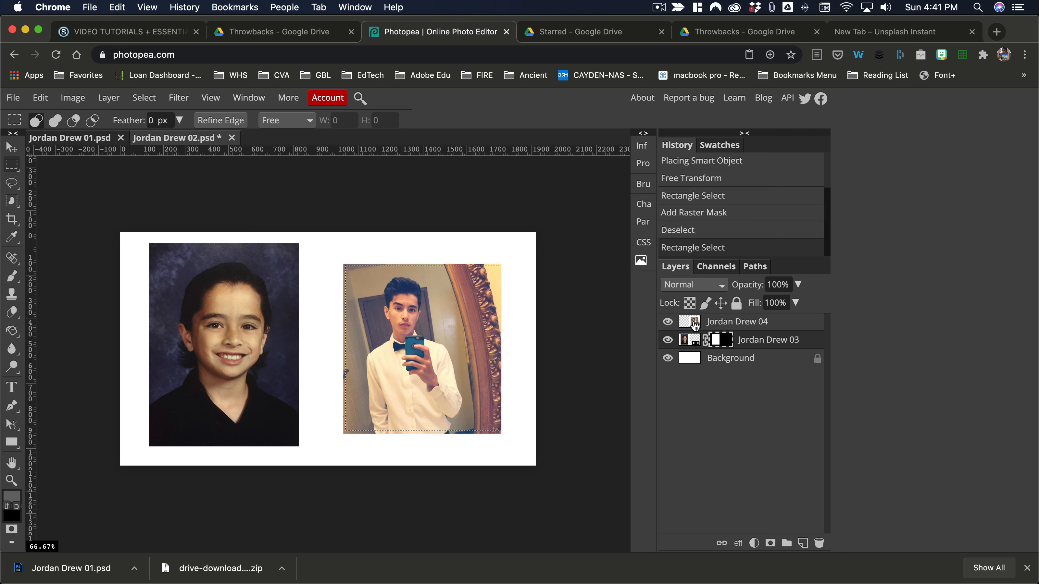
{"action": "left_click", "coordinate": [759, 326]}
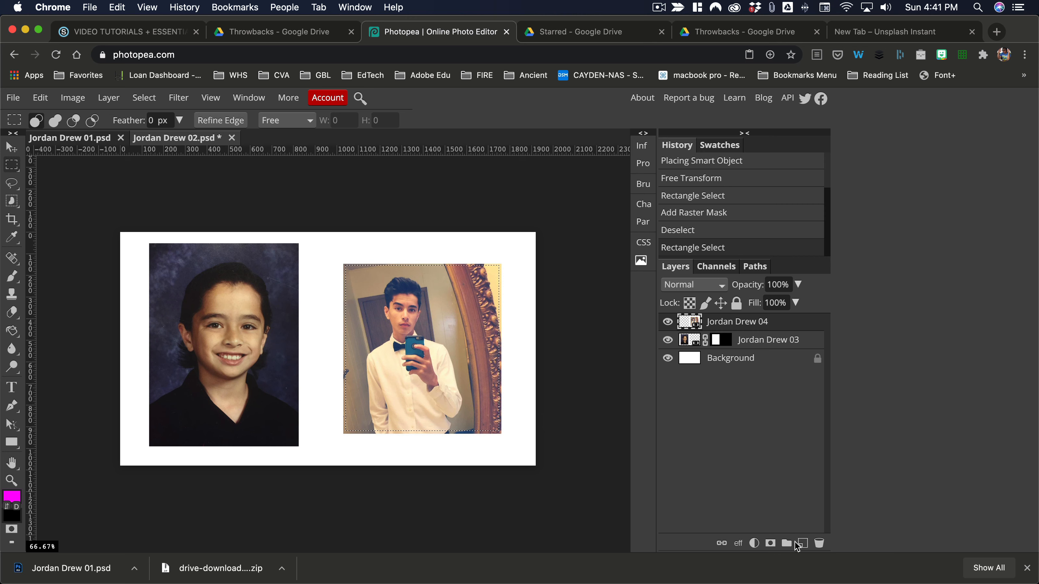
{"action": "left_click", "coordinate": [771, 543]}
Fill the Background layer with magenta using the Paint Bucket, dismissing the ad dialog
{"action": "left_click", "coordinate": [696, 360]}
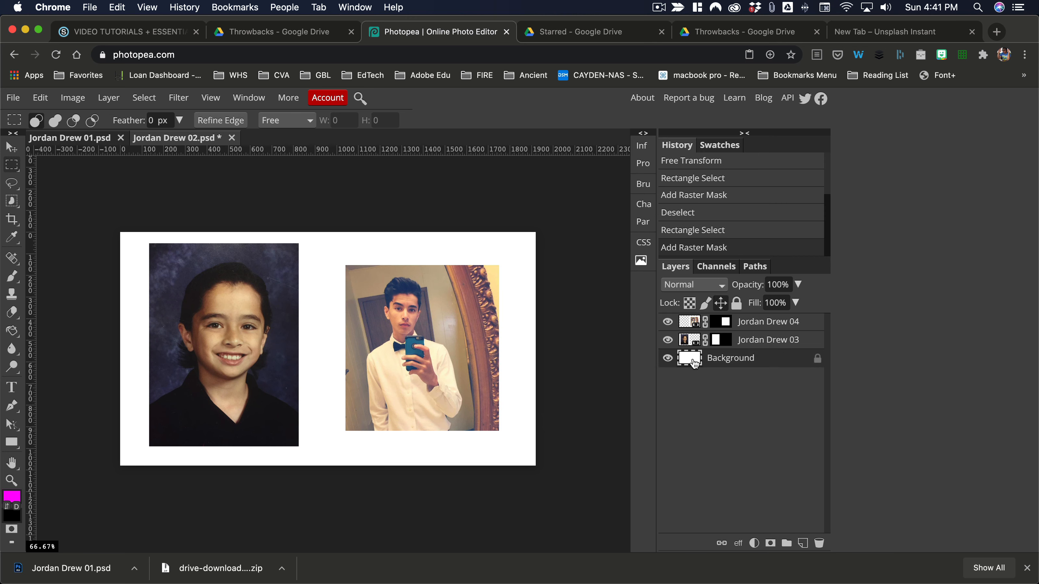
{"action": "key", "text": "g"}
{"action": "left_click", "coordinate": [487, 461]}
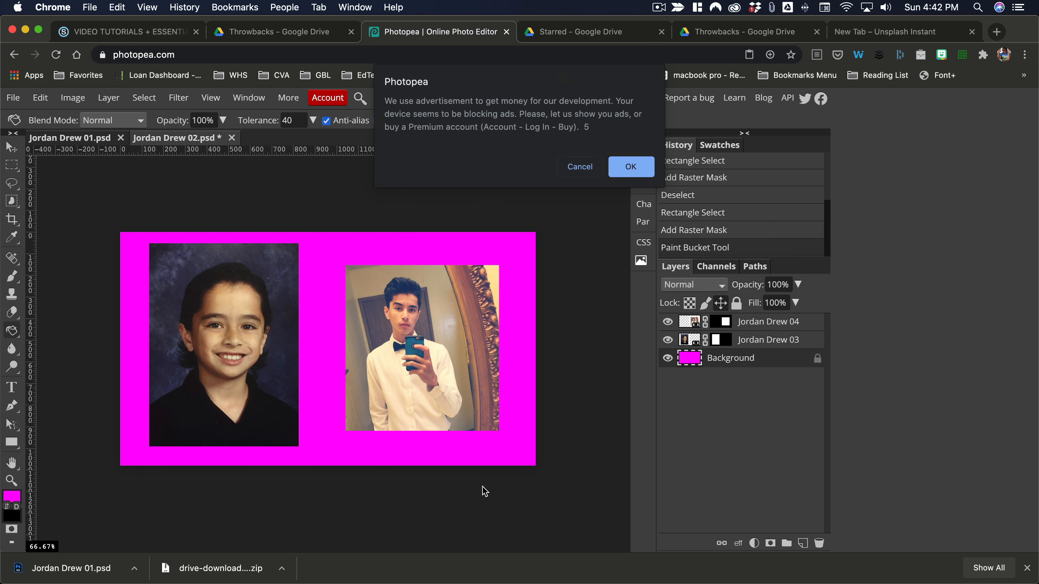
{"action": "left_click", "coordinate": [583, 167]}
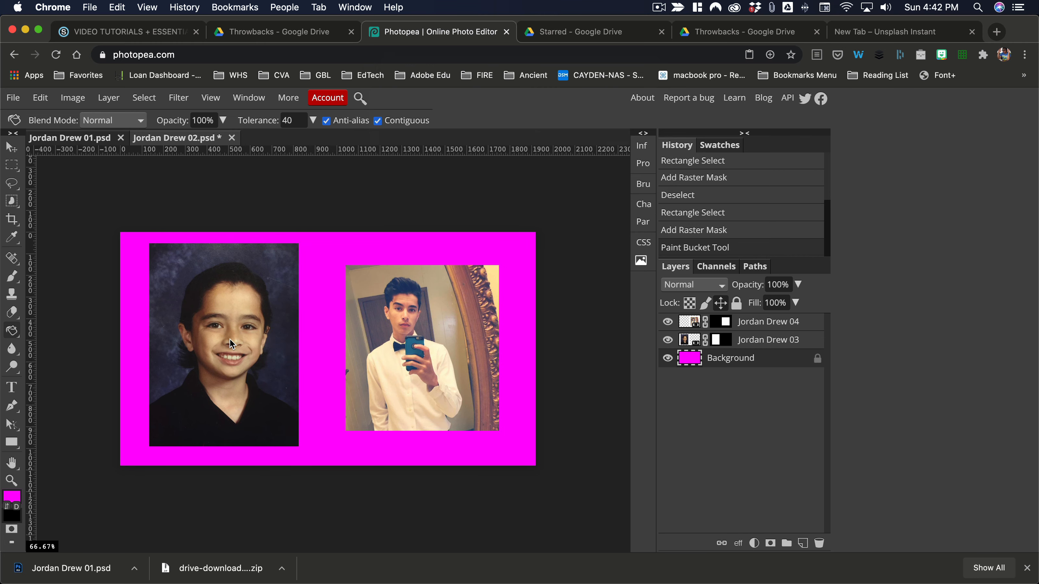
{"action": "key", "text": "v"}
{"action": "left_click_drag", "start_coordinate": [254, 321], "coordinate": [261, 328]}
{"action": "left_click", "coordinate": [403, 317]}
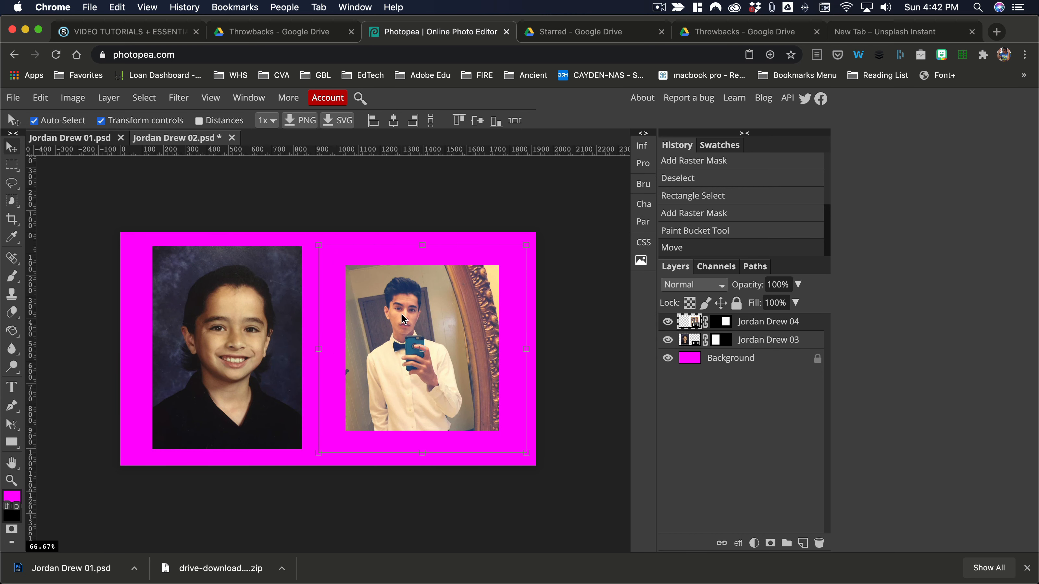
{"action": "left_click_drag", "start_coordinate": [317, 245], "coordinate": [256, 183]}
{"action": "left_click_drag", "start_coordinate": [438, 358], "coordinate": [465, 384]}
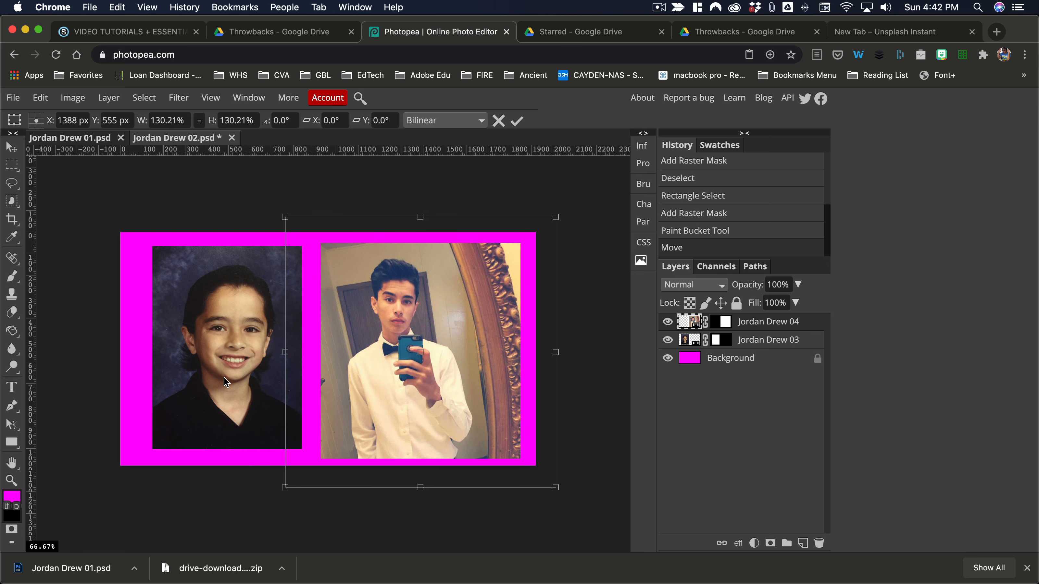
{"action": "left_click", "coordinate": [517, 121]}
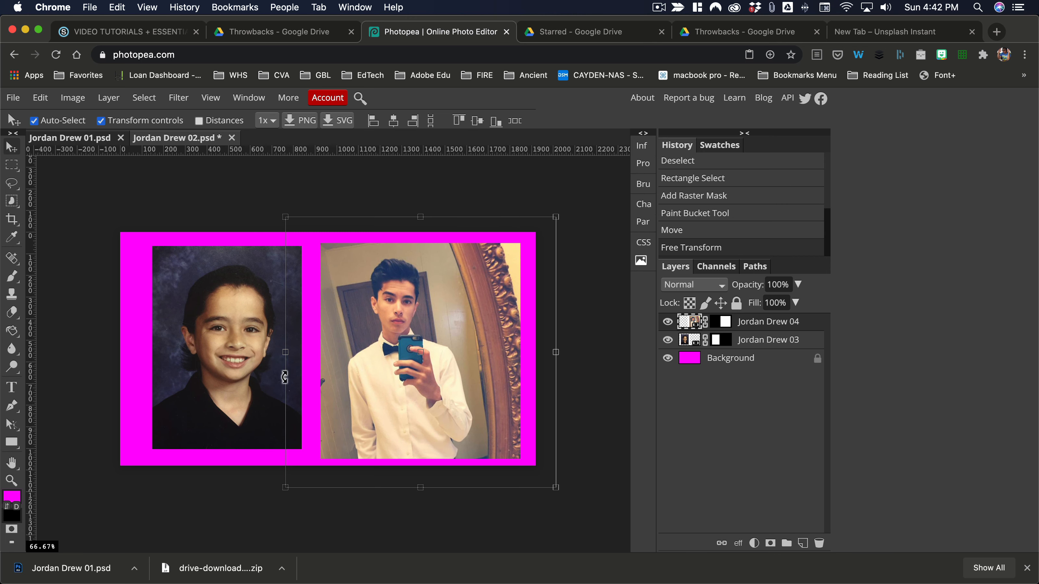
{"action": "left_click", "coordinate": [225, 364]}
{"action": "left_click_drag", "start_coordinate": [244, 288], "coordinate": [237, 294]}
{"action": "key", "text": "ctrl+t"}
{"action": "key", "text": "Up"}
{"action": "key", "text": "Up"}
{"action": "key", "text": "Up"}
{"action": "key", "text": "Up"}
{"action": "key", "text": "Up"}
{"action": "key", "text": "Up"}
{"action": "key", "text": "Up"}
{"action": "key", "text": "Up"}
{"action": "key", "text": "Up"}
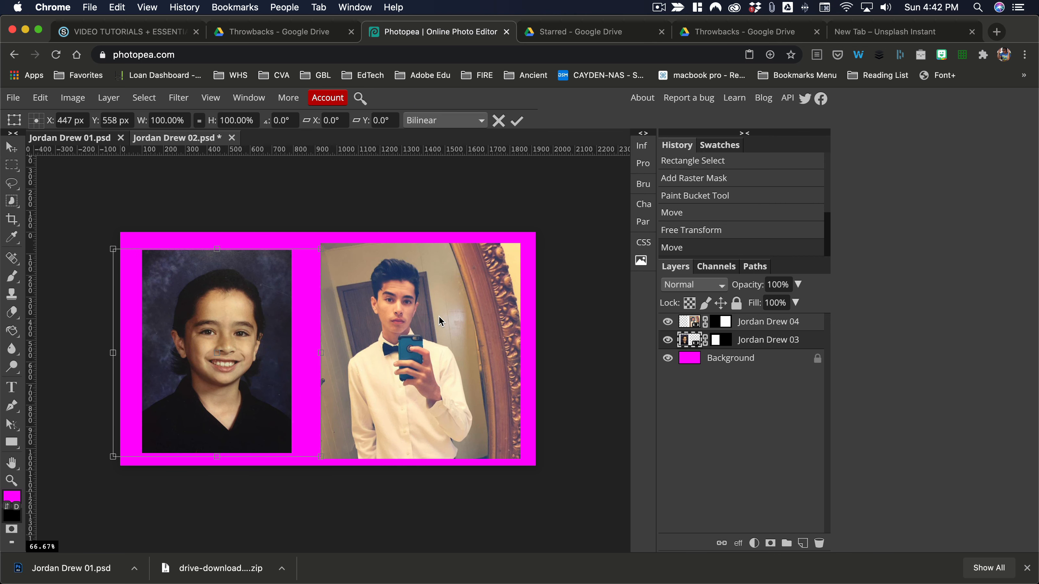
{"action": "key", "text": "Left"}
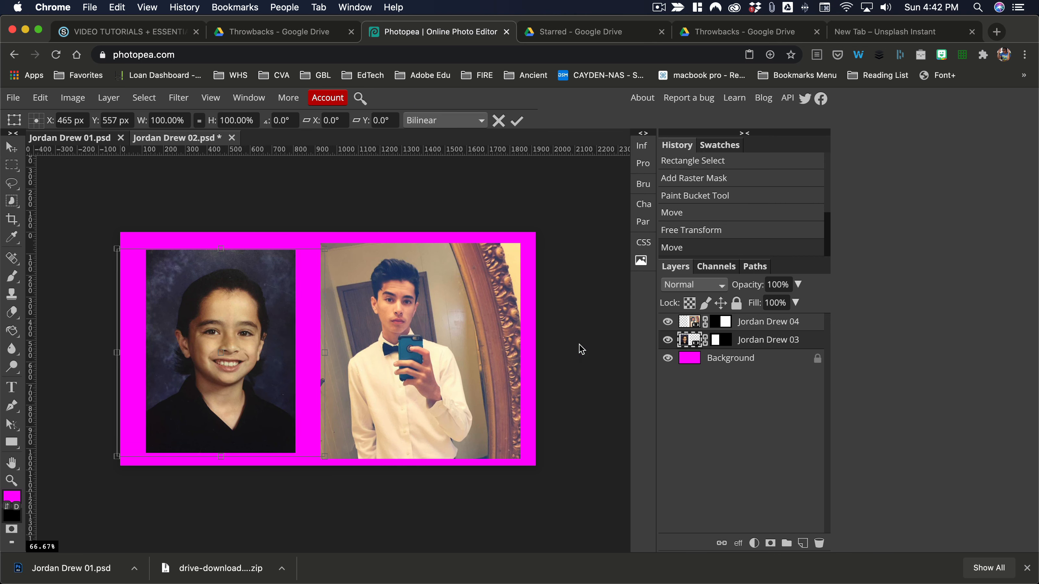
{"action": "left_click", "coordinate": [518, 120]}
{"action": "left_click", "coordinate": [472, 316]}
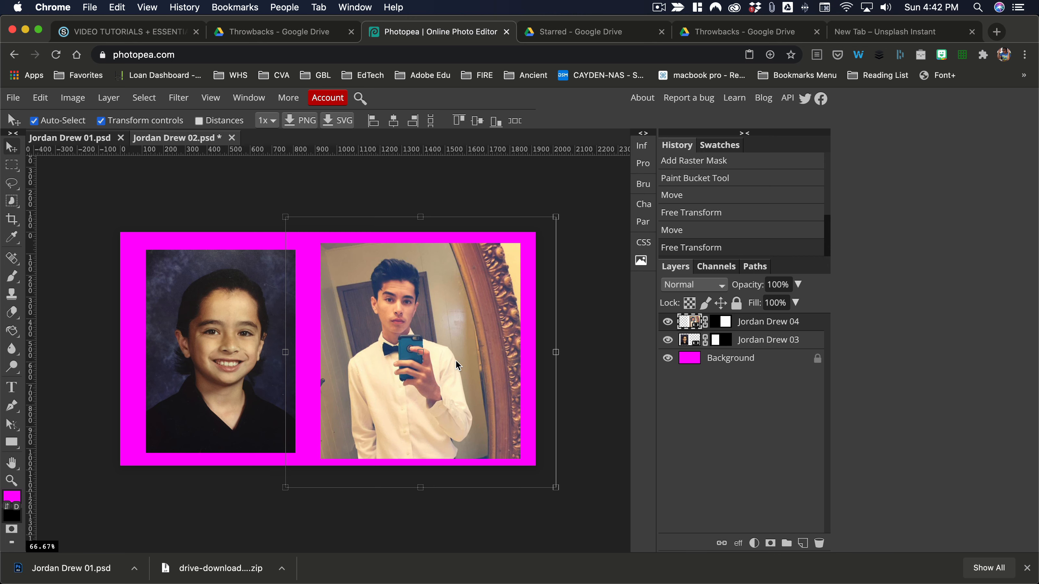
{"action": "left_click_drag", "start_coordinate": [455, 360], "coordinate": [452, 359]}
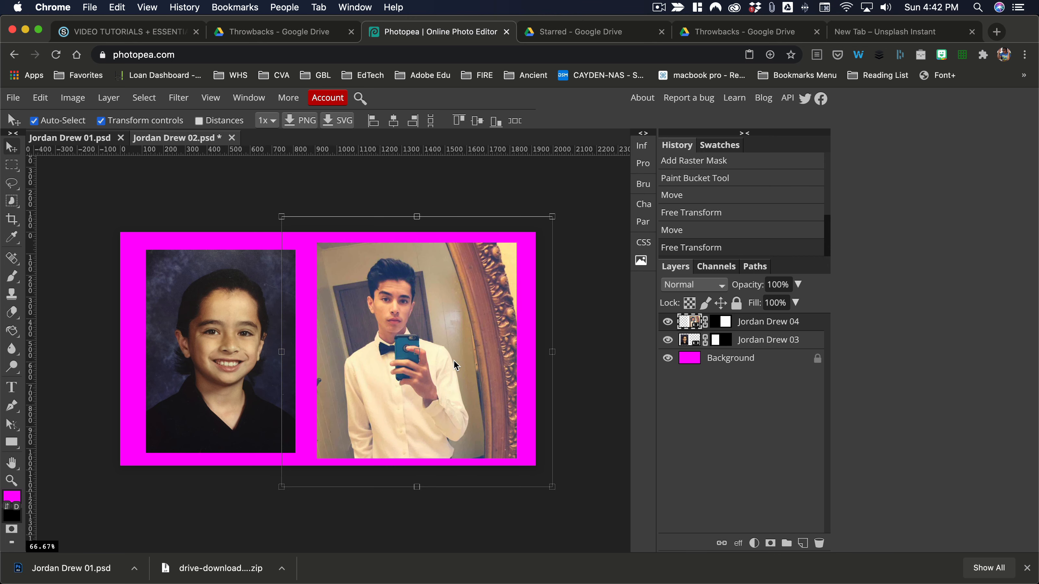
{"action": "left_click", "coordinate": [619, 381]}
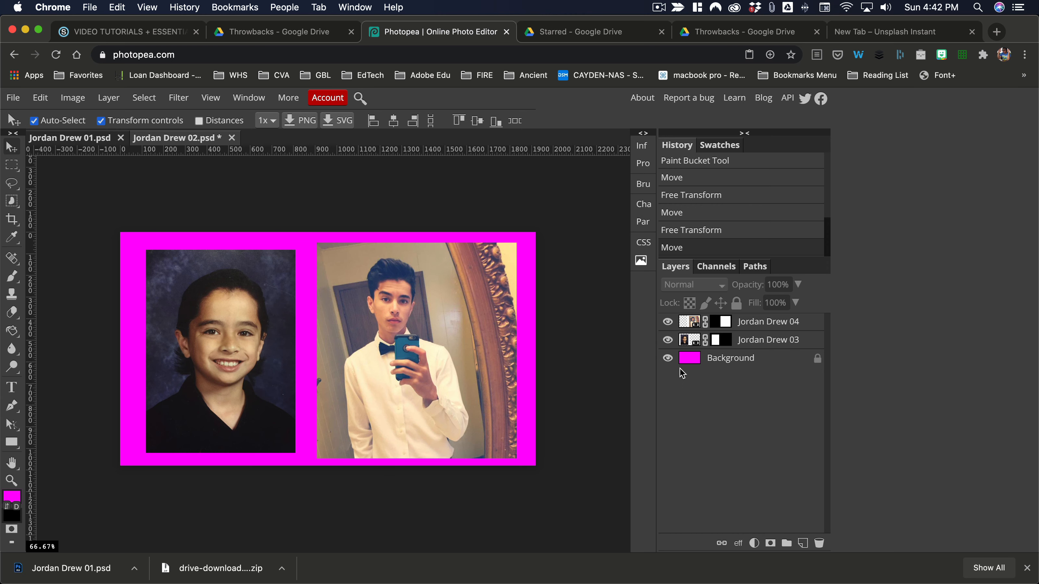
{"action": "left_click", "coordinate": [625, 166]}
{"action": "left_click", "coordinate": [691, 341]}
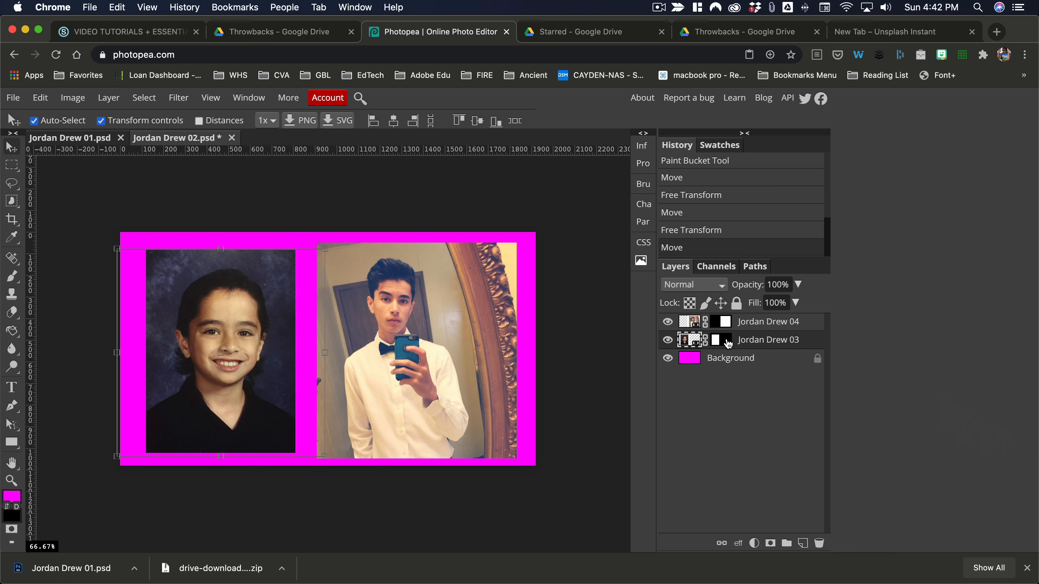
{"action": "left_click", "coordinate": [727, 324]}
{"action": "right_click", "coordinate": [765, 331]}
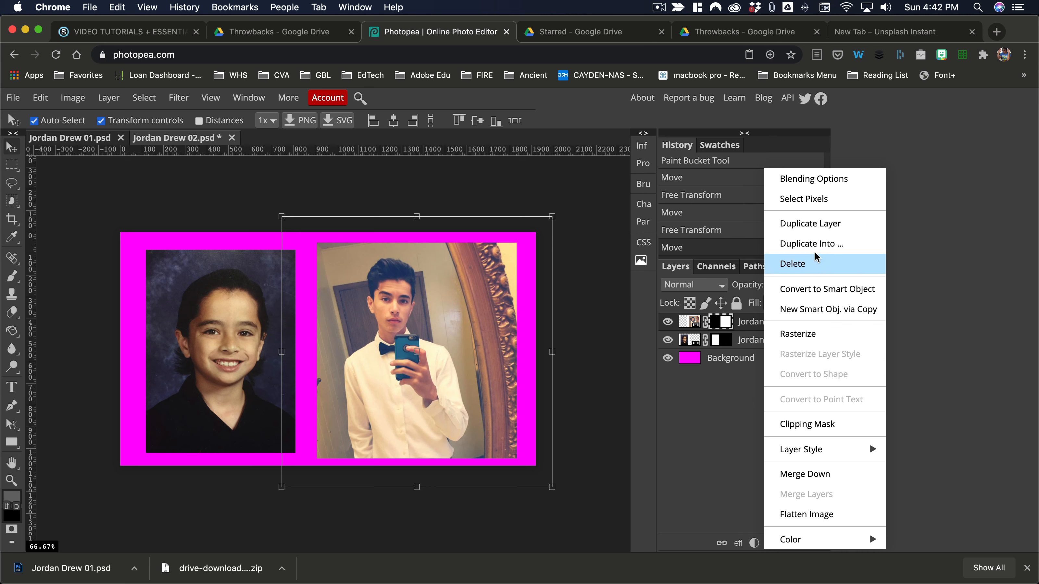
{"action": "left_click", "coordinate": [813, 225]}
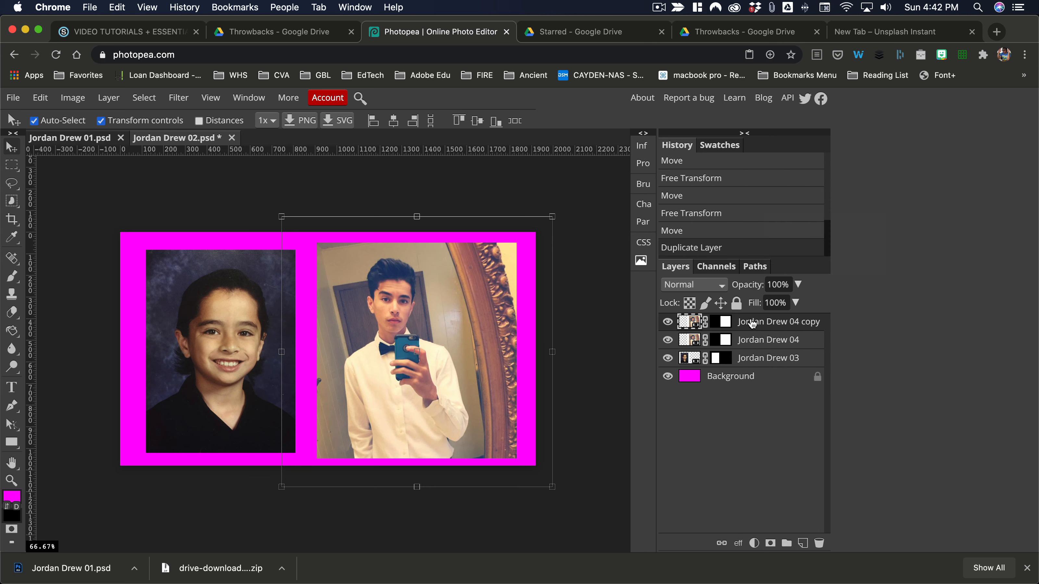
{"action": "left_click_drag", "start_coordinate": [749, 323], "coordinate": [750, 371]}
Delete the magenta Background layer
{"action": "left_click", "coordinate": [732, 379]}
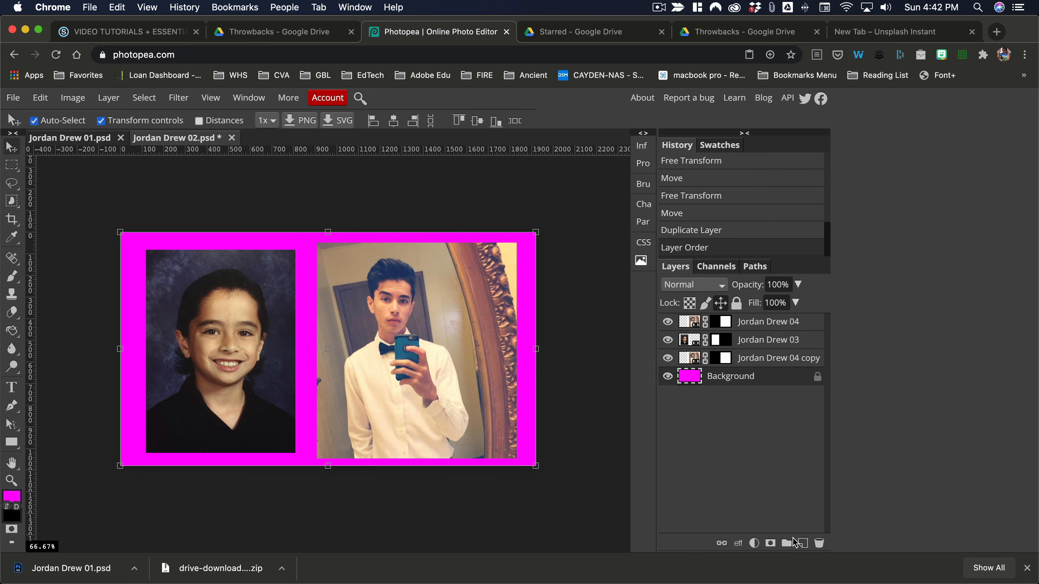
{"action": "left_click", "coordinate": [820, 543]}
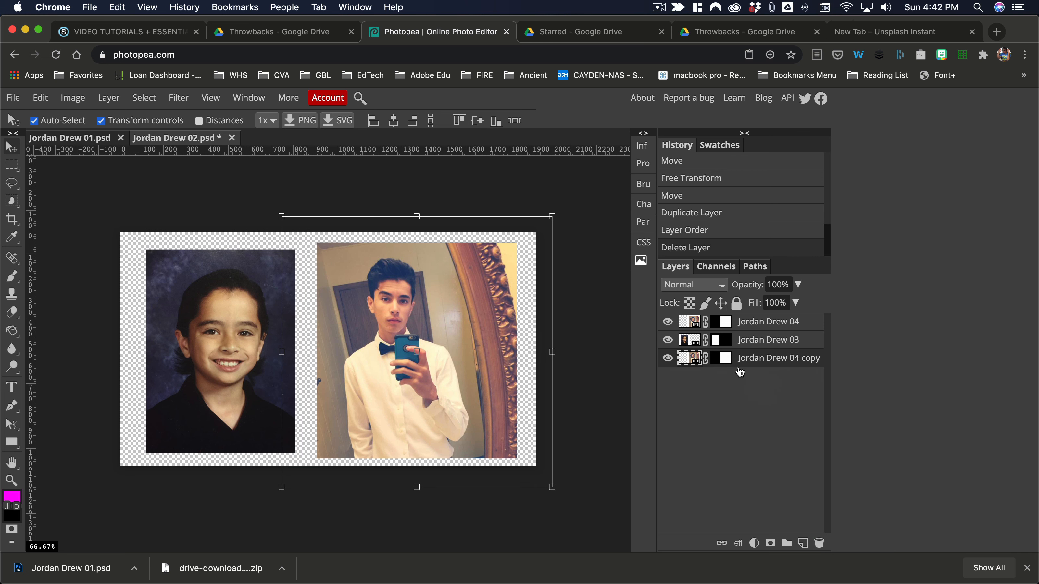
{"action": "left_click", "coordinate": [72, 99]}
{"action": "left_click", "coordinate": [40, 98]}
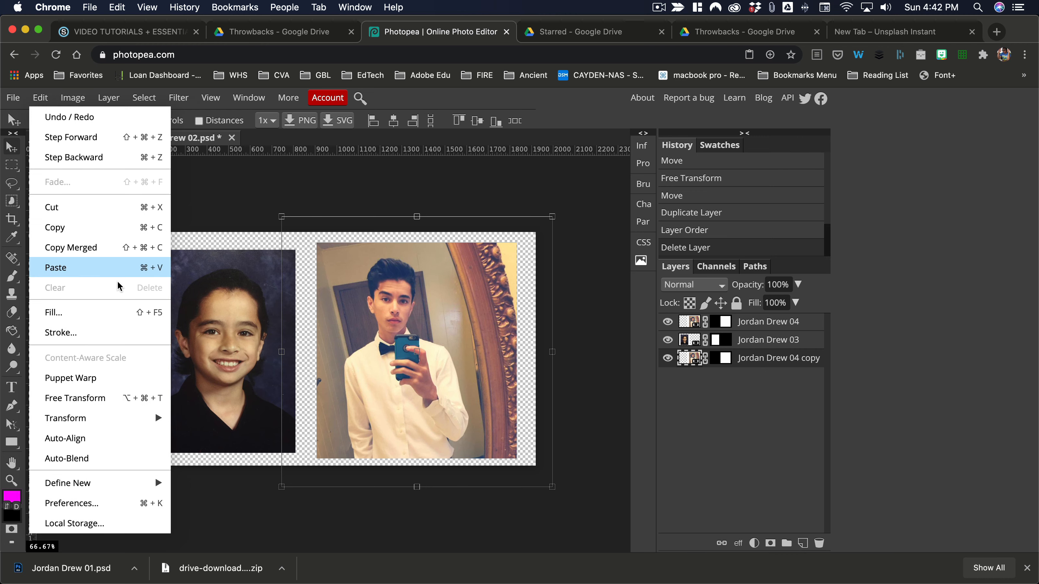
{"action": "mouse_move", "coordinate": [158, 418]}
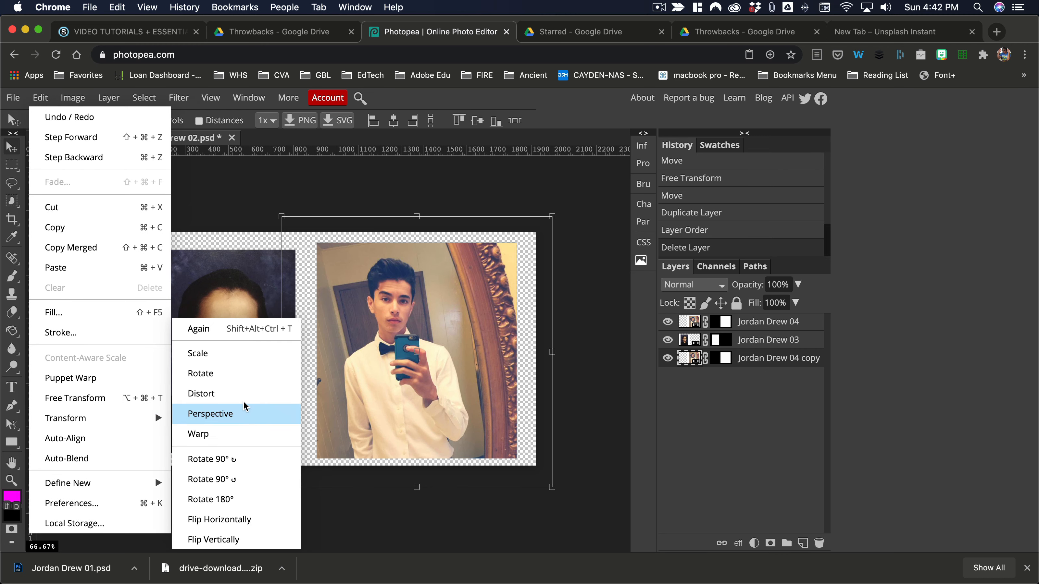
{"action": "left_click", "coordinate": [232, 354]}
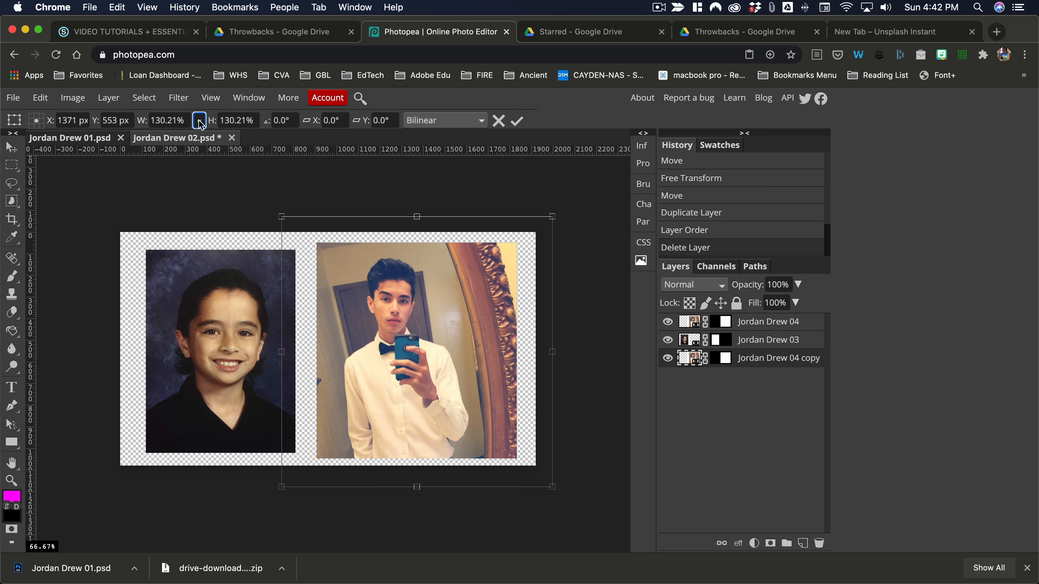
{"action": "left_click_drag", "start_coordinate": [221, 121], "coordinate": [320, 249]}
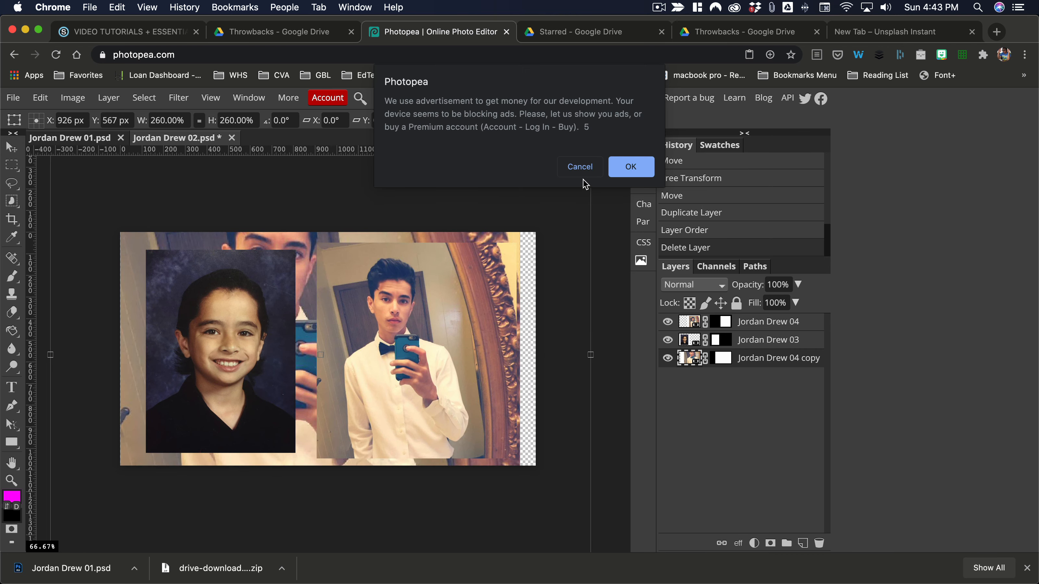
{"action": "left_click", "coordinate": [579, 166]}
{"action": "left_click_drag", "start_coordinate": [331, 153], "coordinate": [324, 202]}
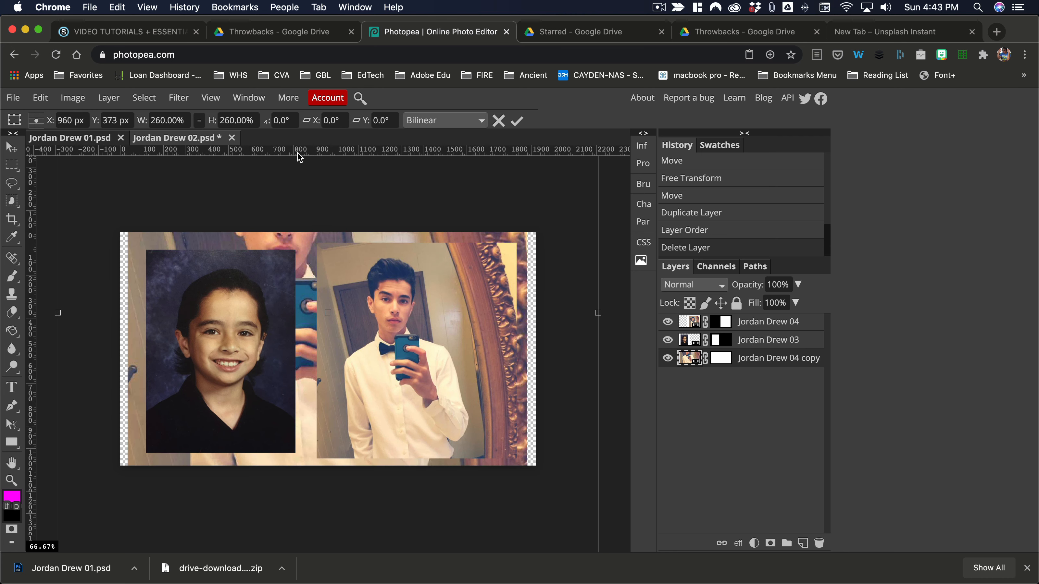
{"action": "left_click_drag", "start_coordinate": [211, 120], "coordinate": [233, 122]}
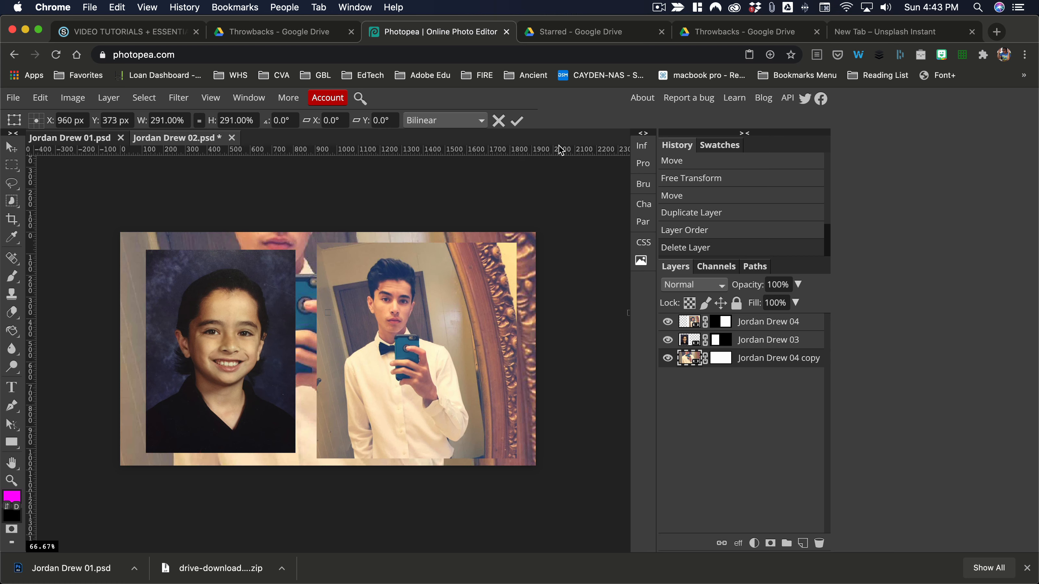
{"action": "key", "text": "Return"}
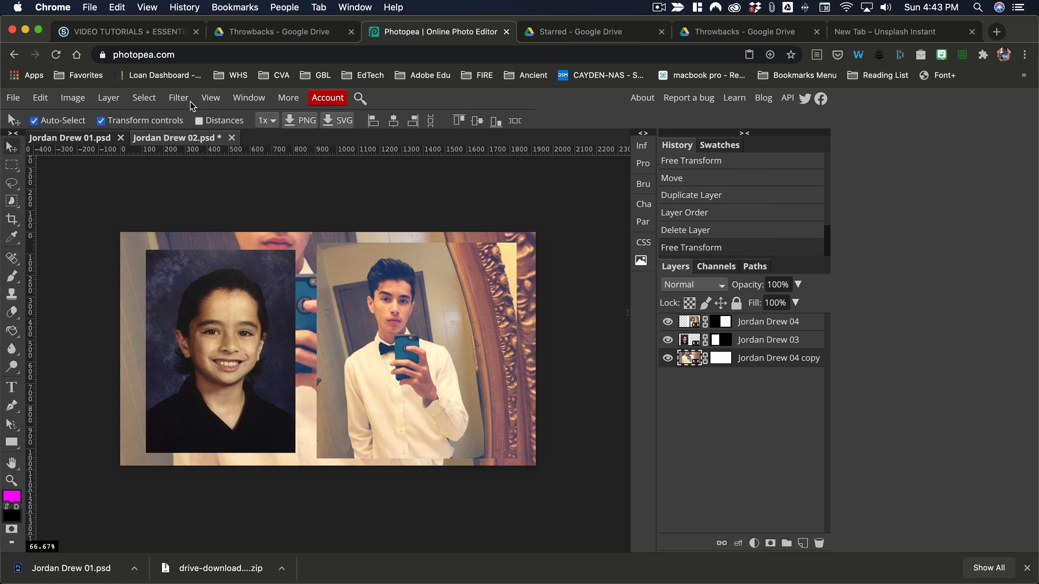
{"action": "left_click", "coordinate": [179, 97]}
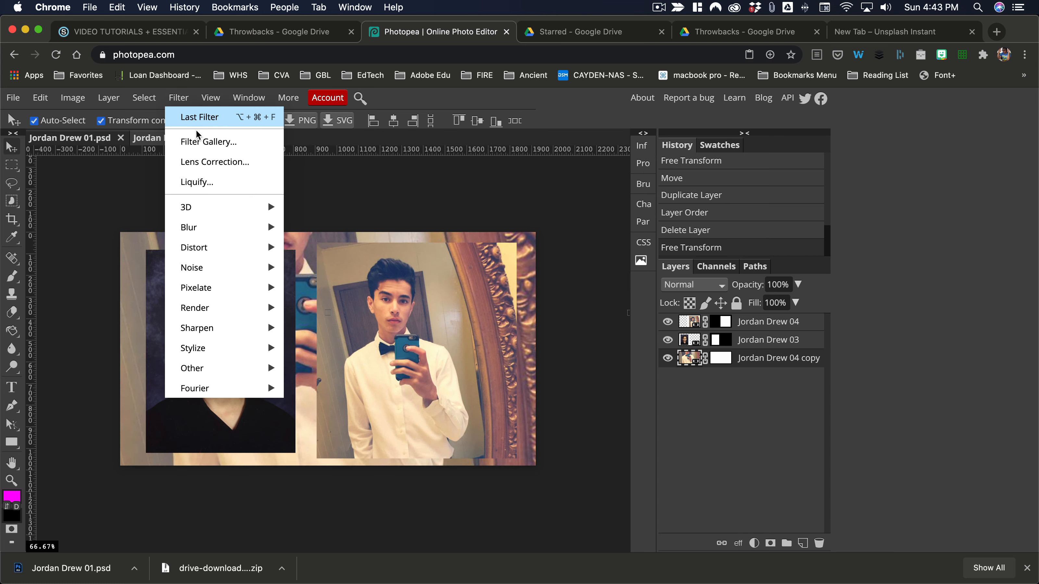
{"action": "mouse_move", "coordinate": [258, 223]}
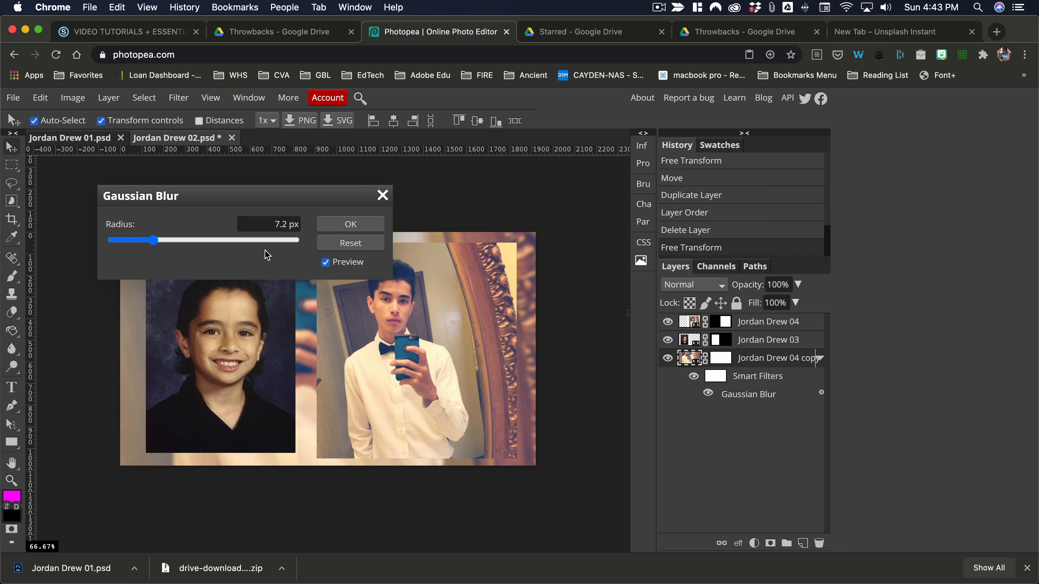
{"action": "left_click_drag", "start_coordinate": [163, 239], "coordinate": [193, 242]}
{"action": "left_click", "coordinate": [339, 225]}
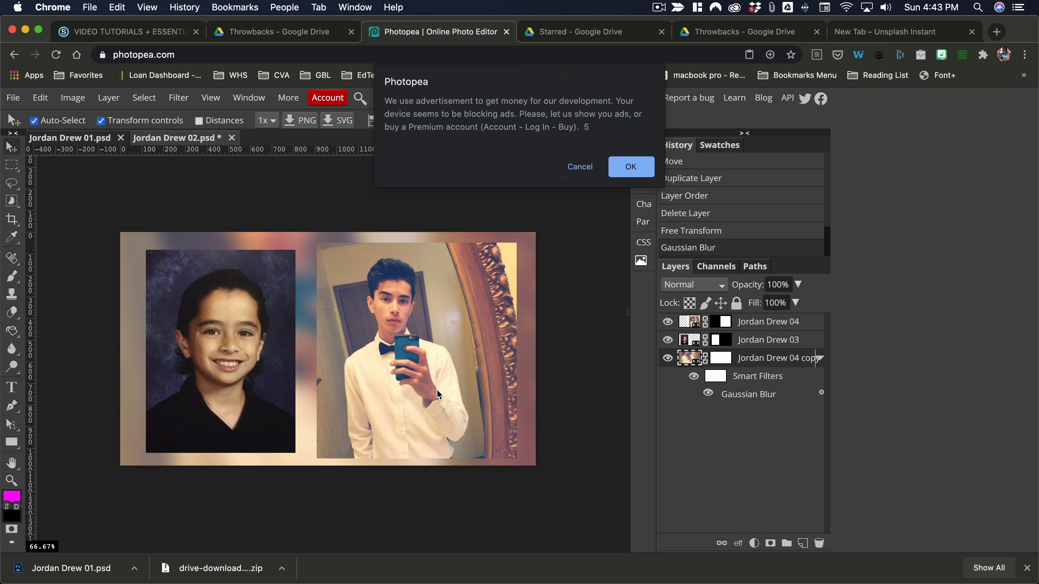
{"action": "left_click", "coordinate": [580, 168]}
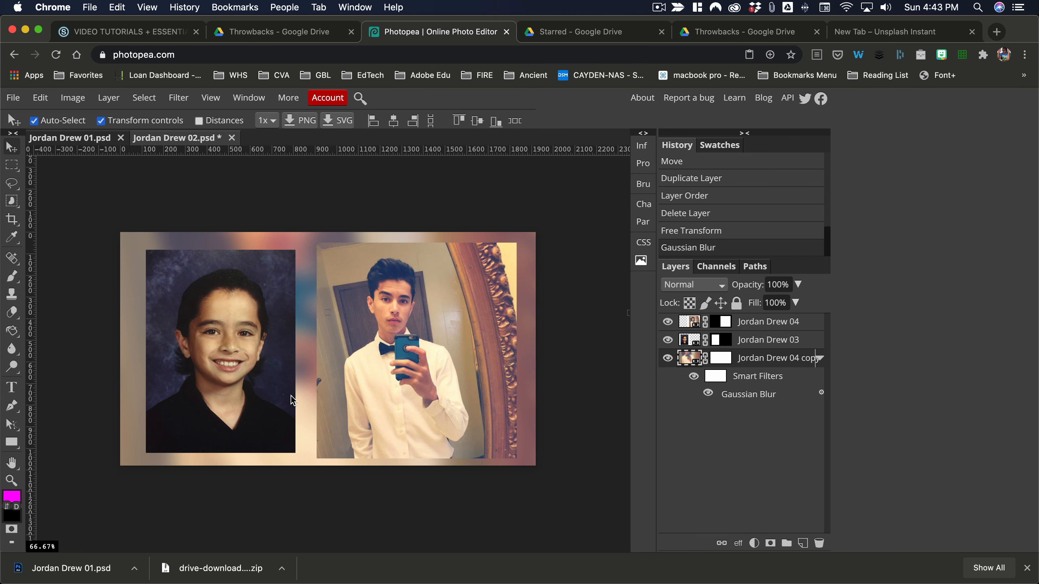
{"action": "left_click", "coordinate": [23, 102]}
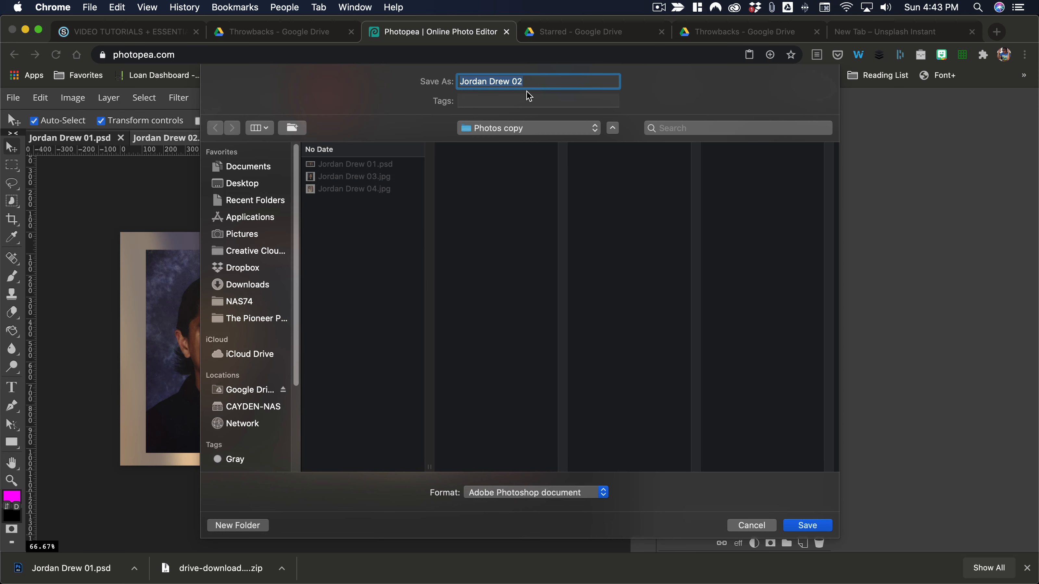
{"action": "left_click", "coordinate": [527, 81]}
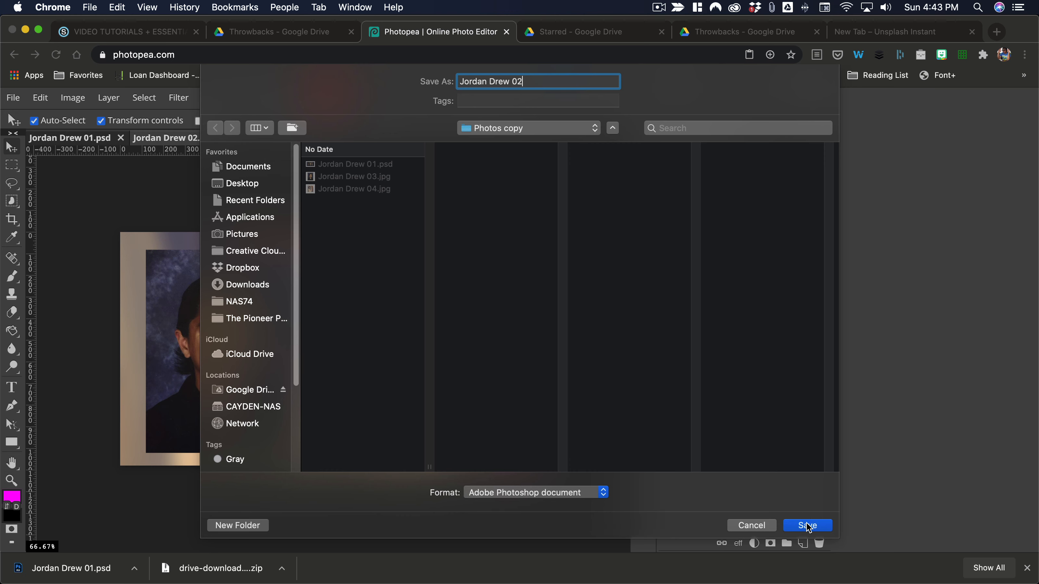
{"action": "left_click", "coordinate": [808, 526]}
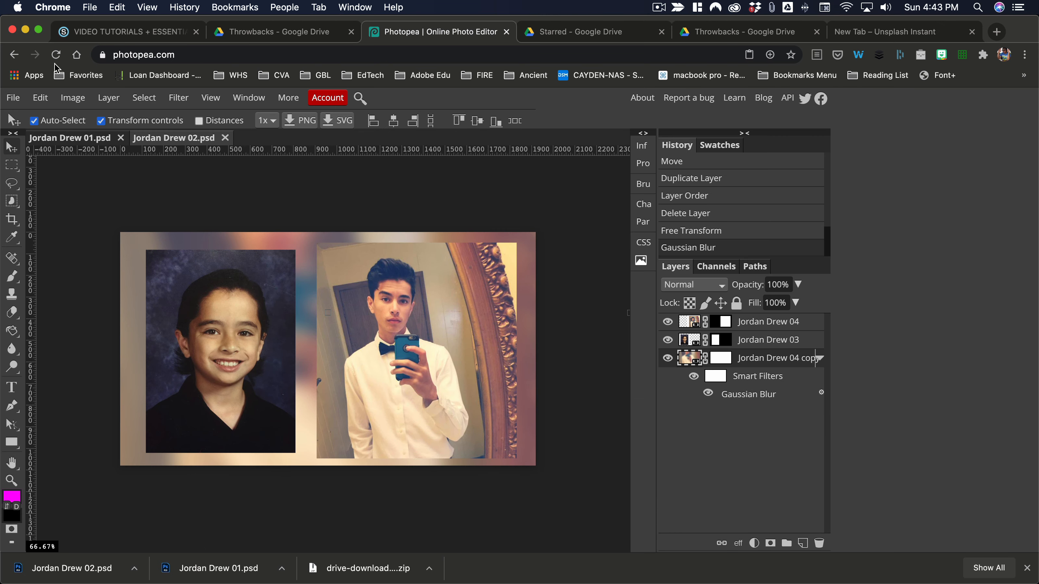
{"action": "mouse_move", "coordinate": [1, 58]}
{"action": "left_click", "coordinate": [14, 34]}
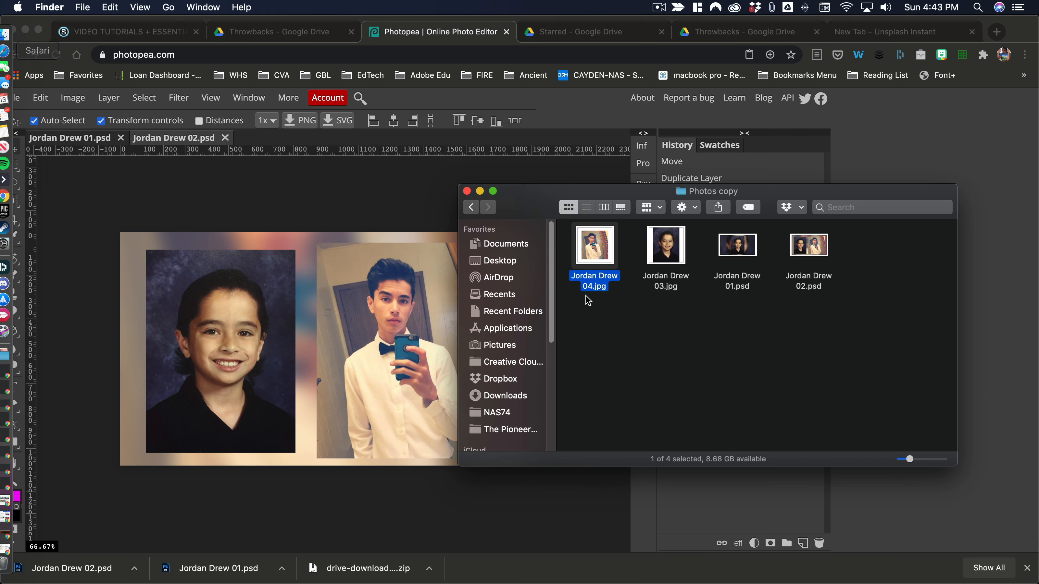
{"action": "left_click_drag", "start_coordinate": [525, 196], "coordinate": [260, 168]}
{"action": "left_click", "coordinate": [472, 221]}
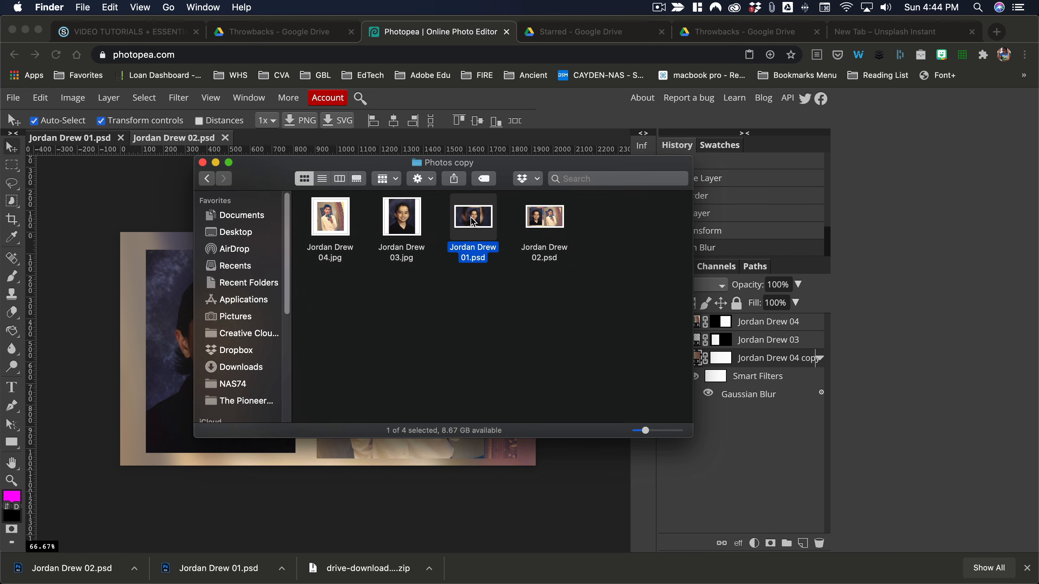
{"action": "key", "text": "space"}
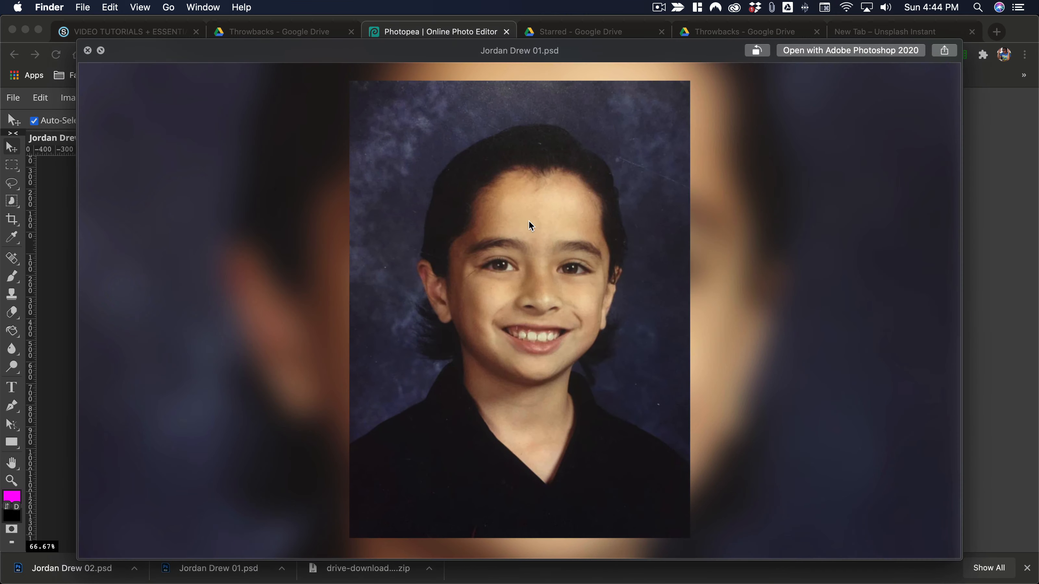
{"action": "key", "text": "space"}
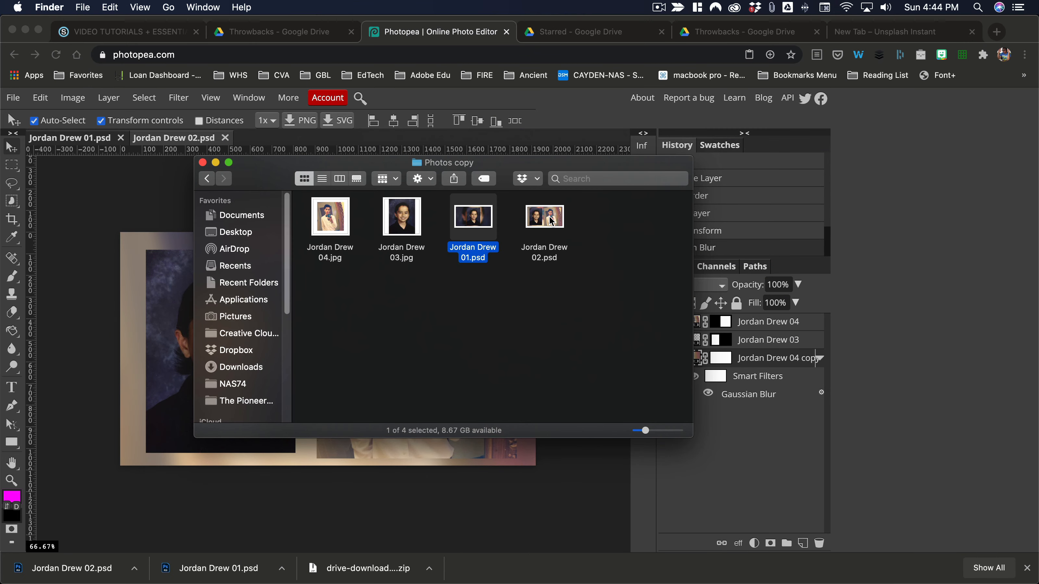
{"action": "left_click", "coordinate": [551, 221]}
{"action": "key", "text": "space"}
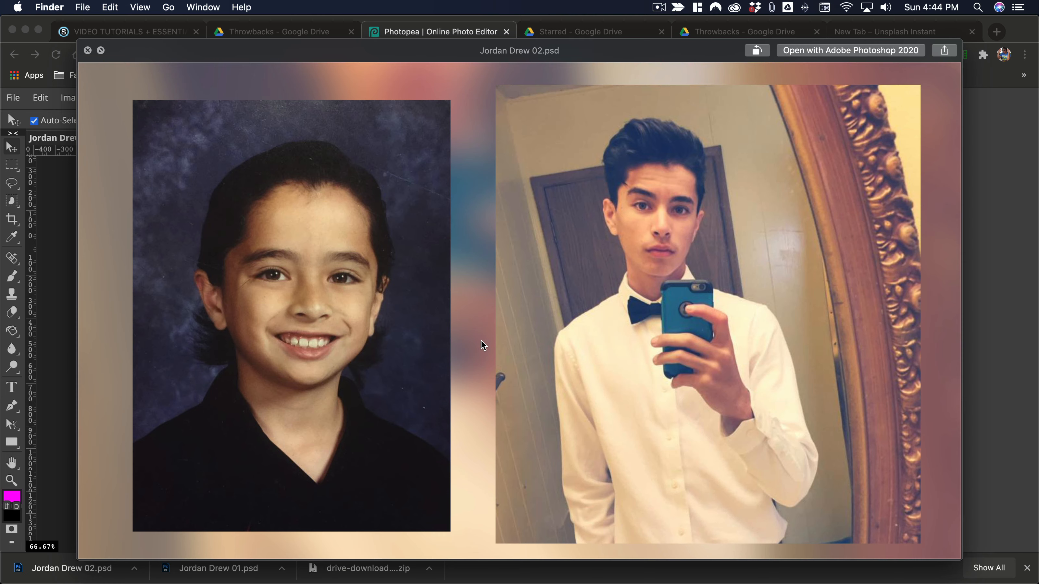
{"action": "key", "text": "space"}
{"action": "left_click", "coordinate": [475, 212]}
{"action": "key", "text": "space"}
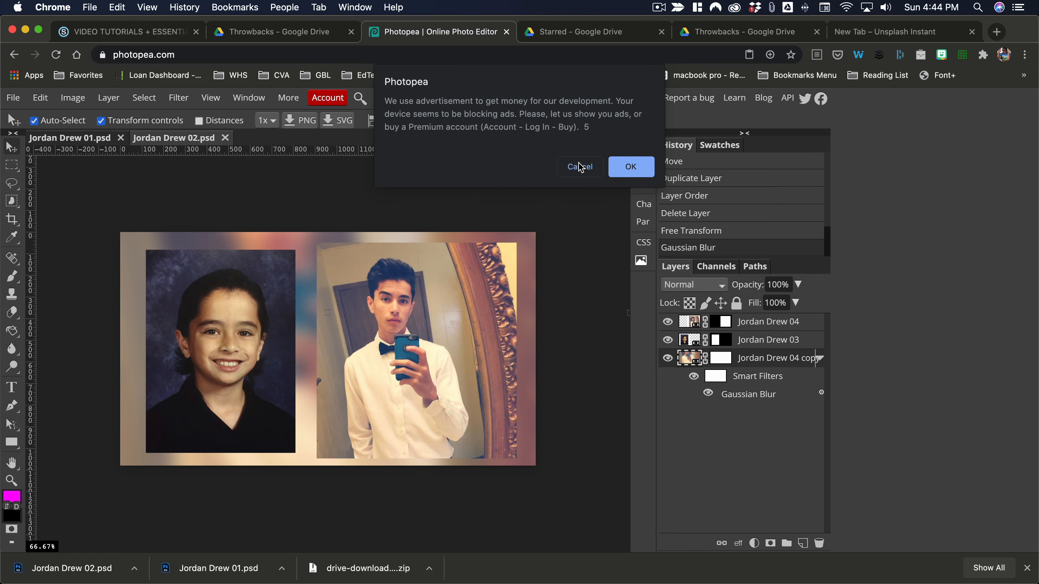
{"action": "left_click", "coordinate": [580, 167]}
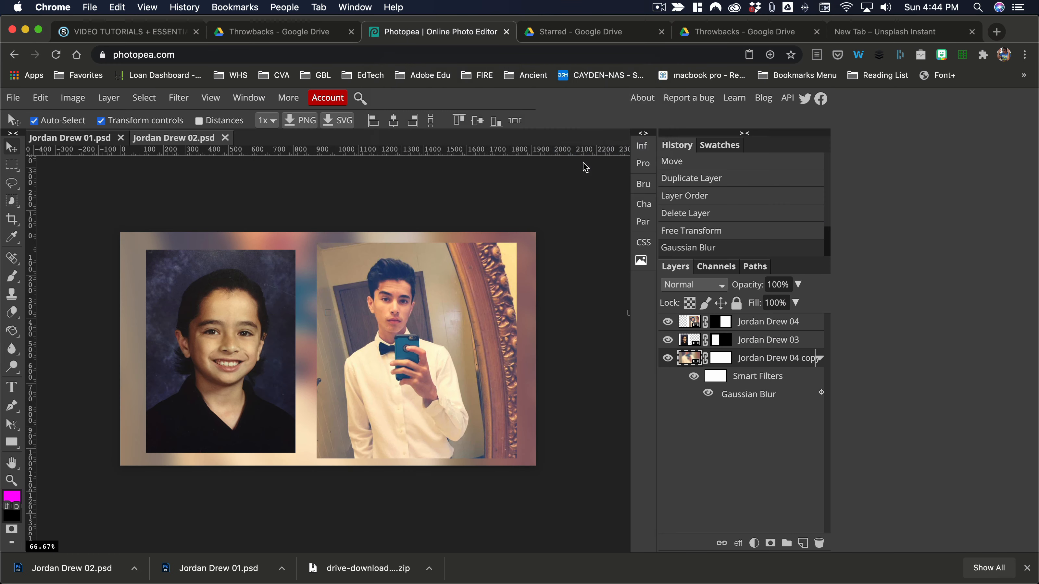
{"action": "key", "text": "space"}
{"action": "key", "text": "Right"}
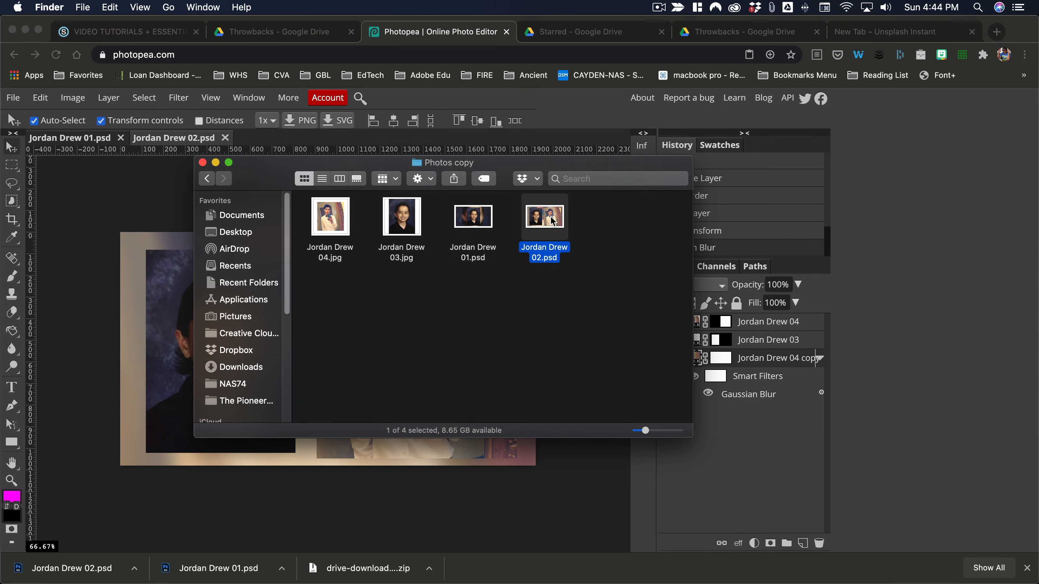
{"action": "key", "text": "space"}
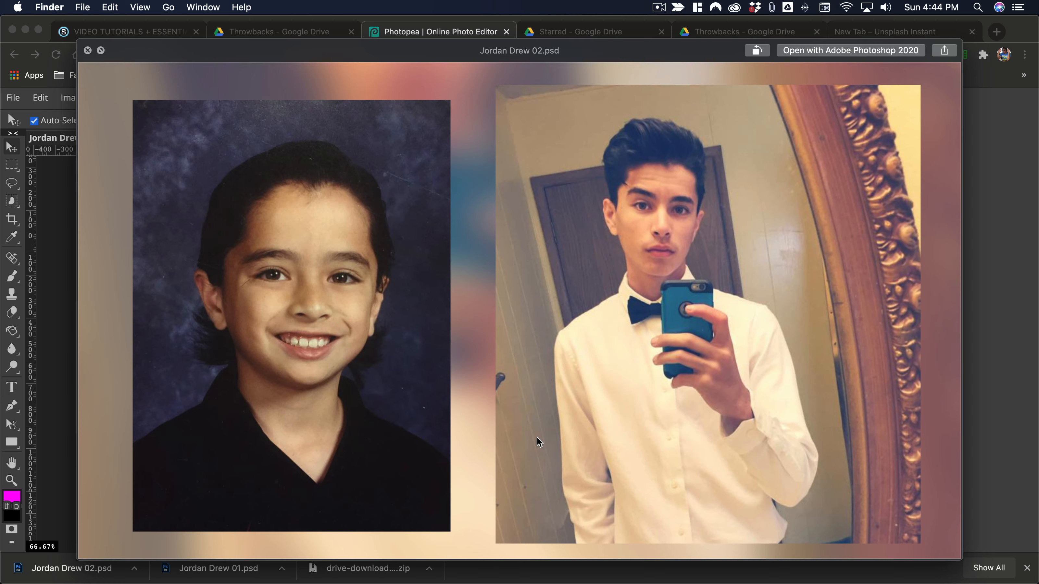
{"action": "key", "text": "space"}
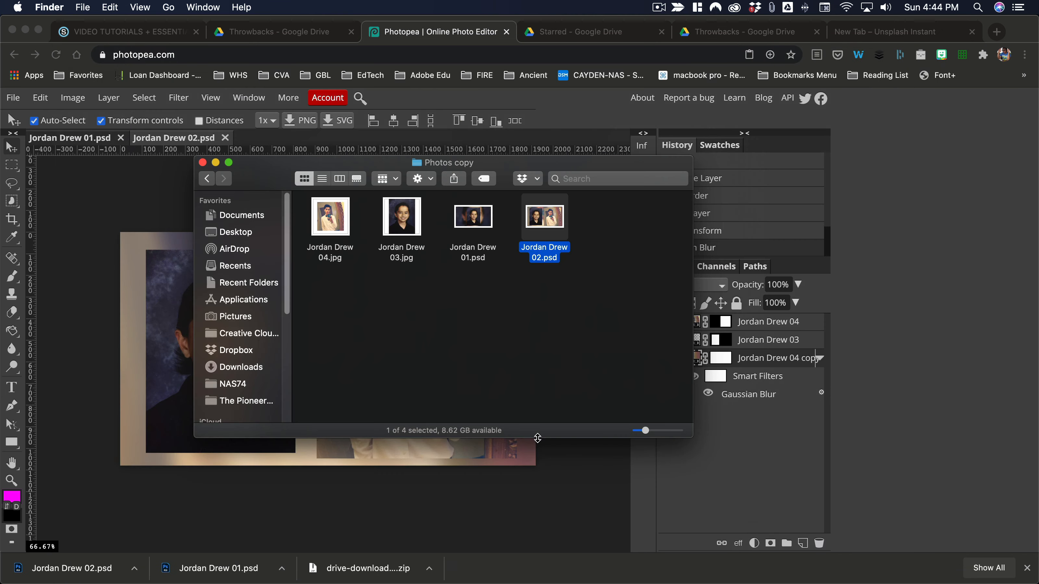
{"action": "left_click", "coordinate": [514, 368]}
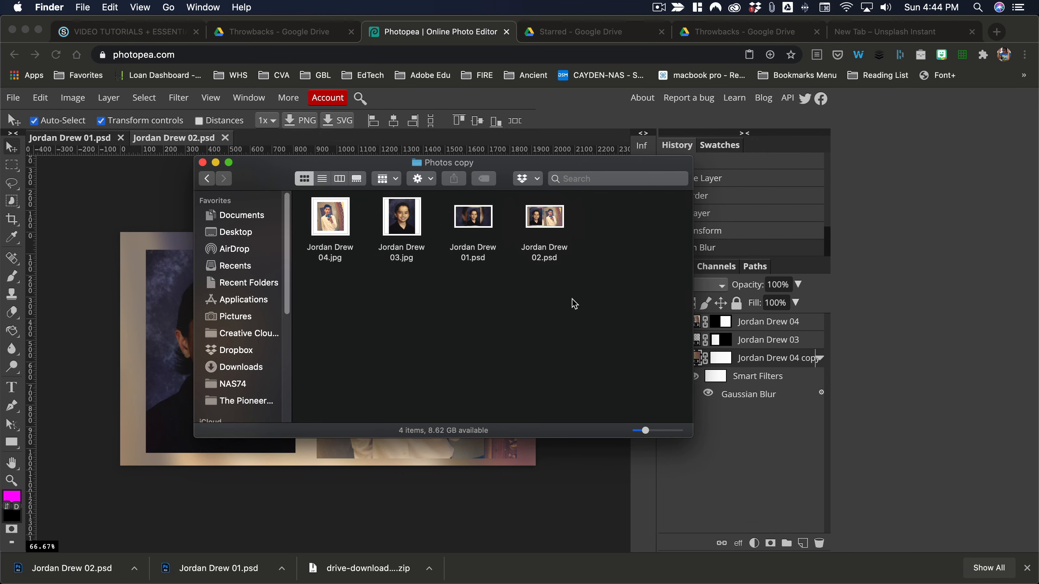
{"action": "mouse_move", "coordinate": [586, 288]}
{"action": "left_mouse_down"}
{"action": "mouse_move", "coordinate": [527, 276]}
{"action": "mouse_move", "coordinate": [460, 208]}
{"action": "left_mouse_up"}
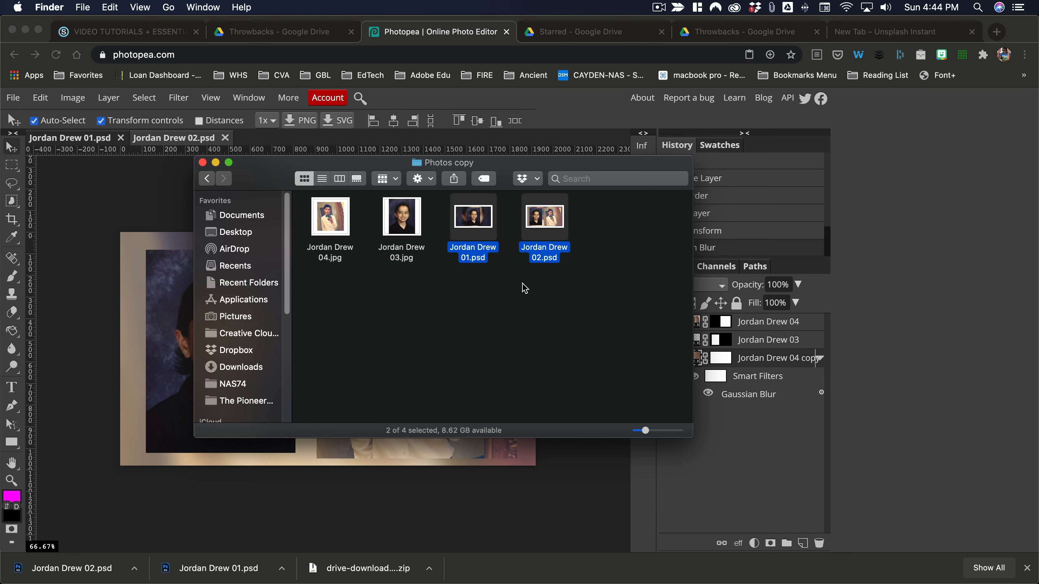
{"action": "left_click", "coordinate": [286, 32]}
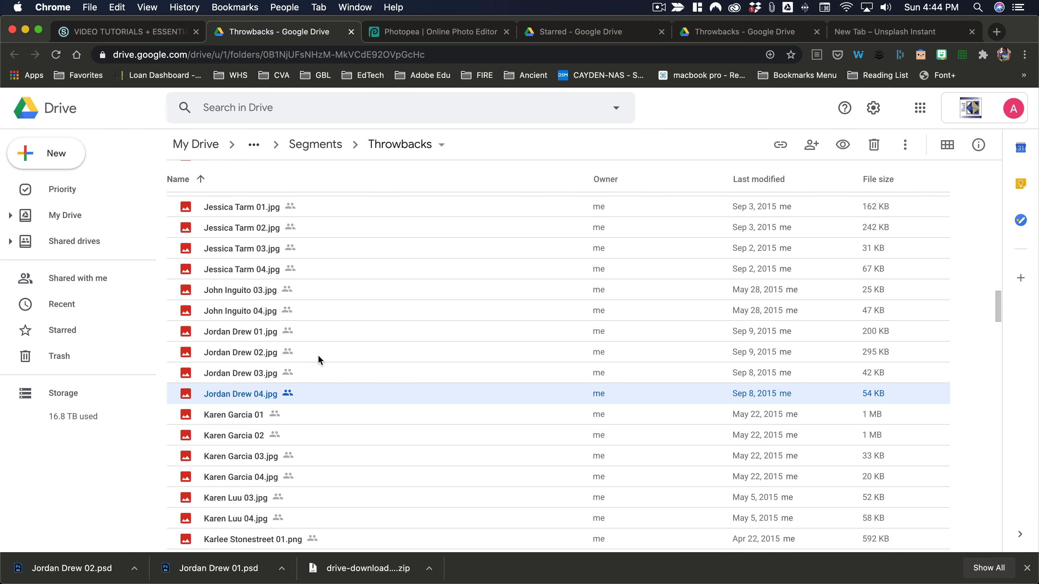
{"action": "left_click", "coordinate": [338, 329]}
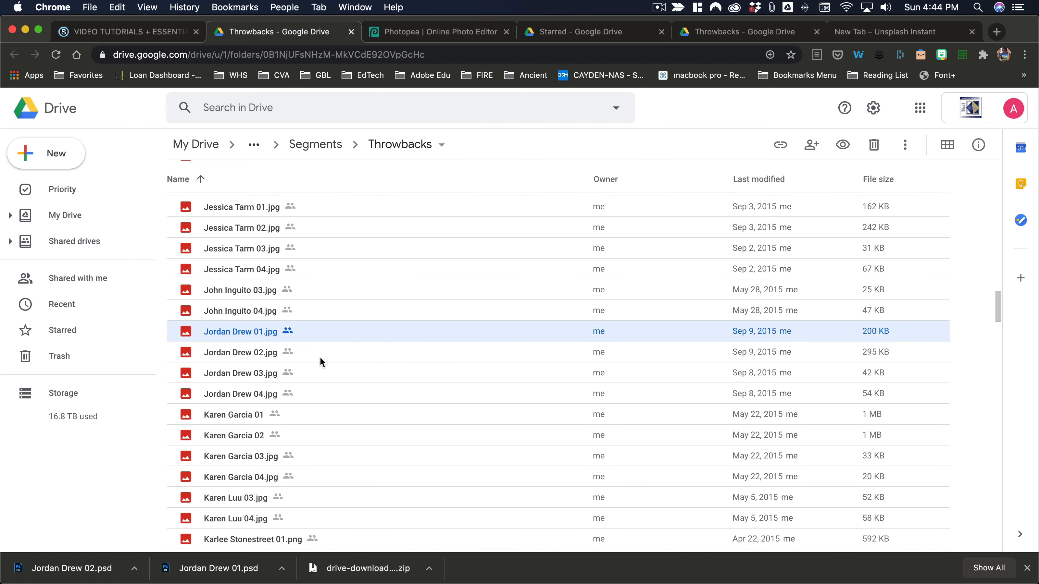
{"action": "left_click", "coordinate": [335, 394], "text": "shift"}
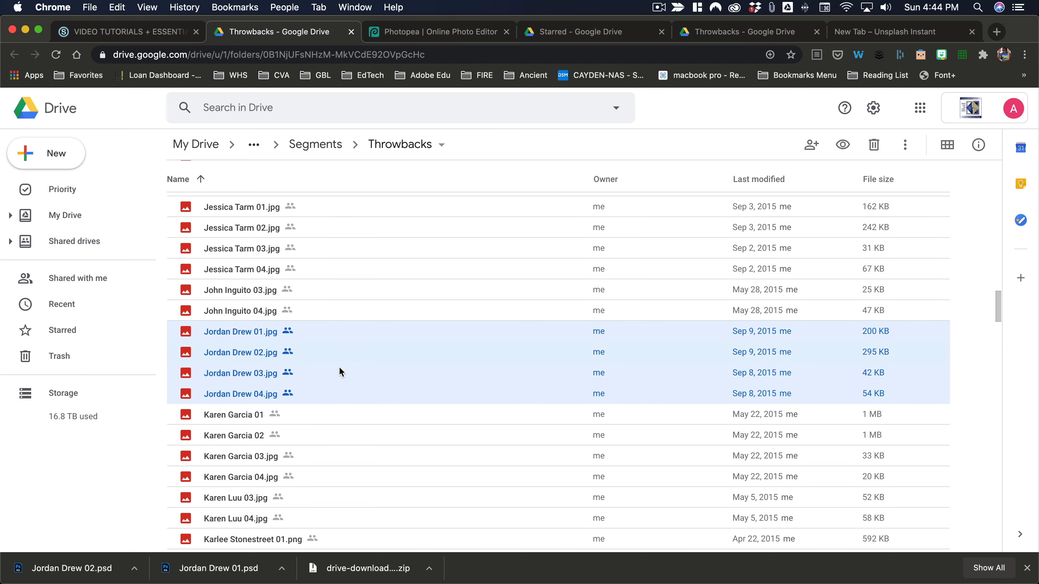
{"action": "key", "text": "super+Tab"}
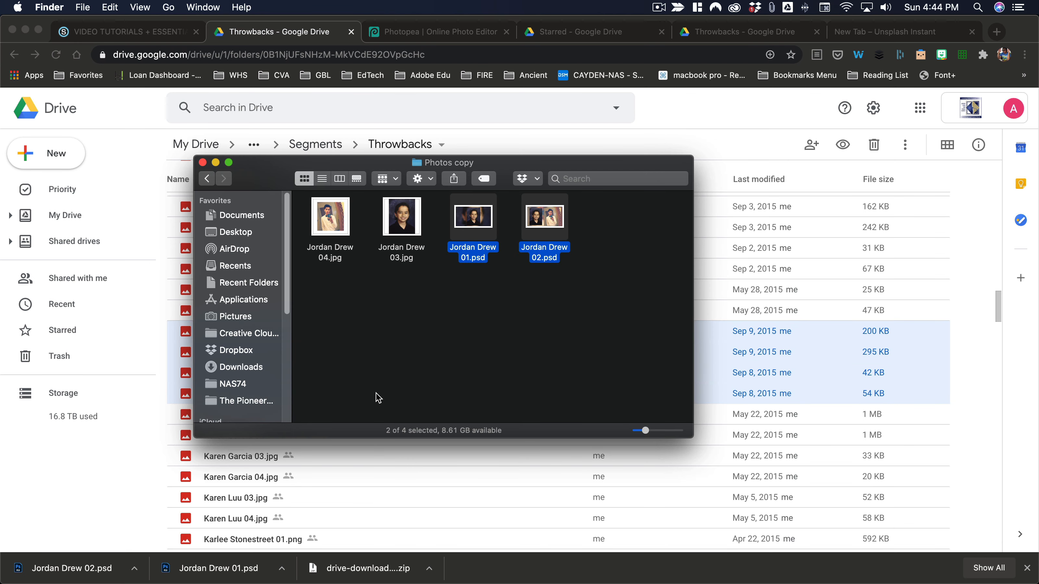
{"action": "key", "text": "super+Tab"}
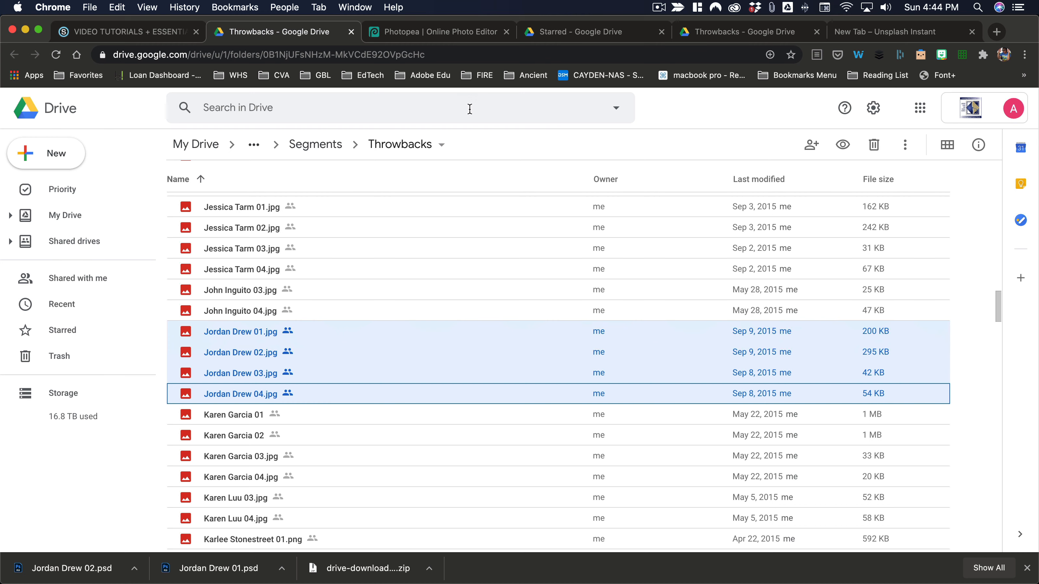
{"action": "left_click", "coordinate": [123, 32]}
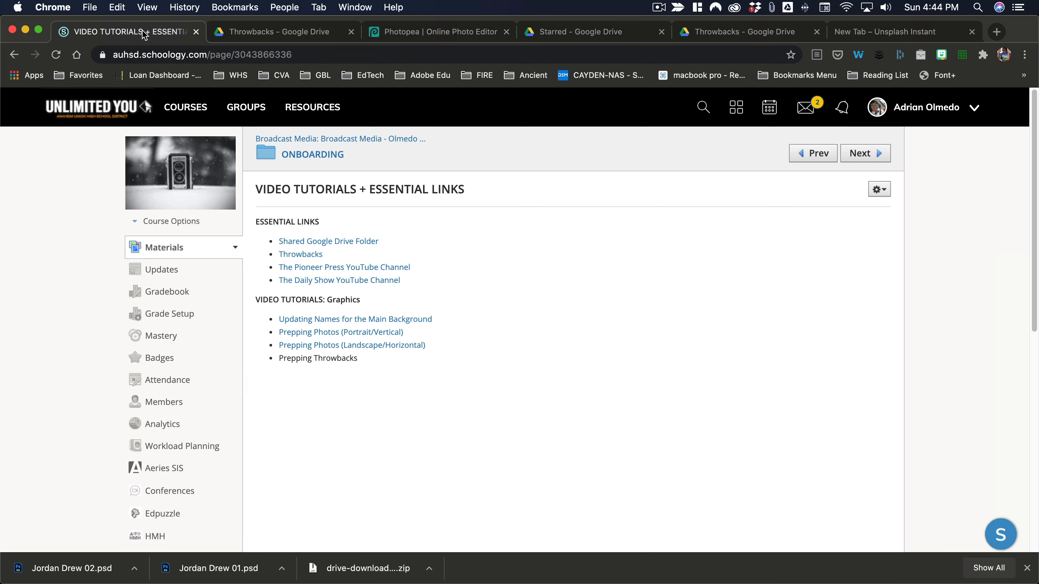
{"action": "key", "text": "super+Tab"}
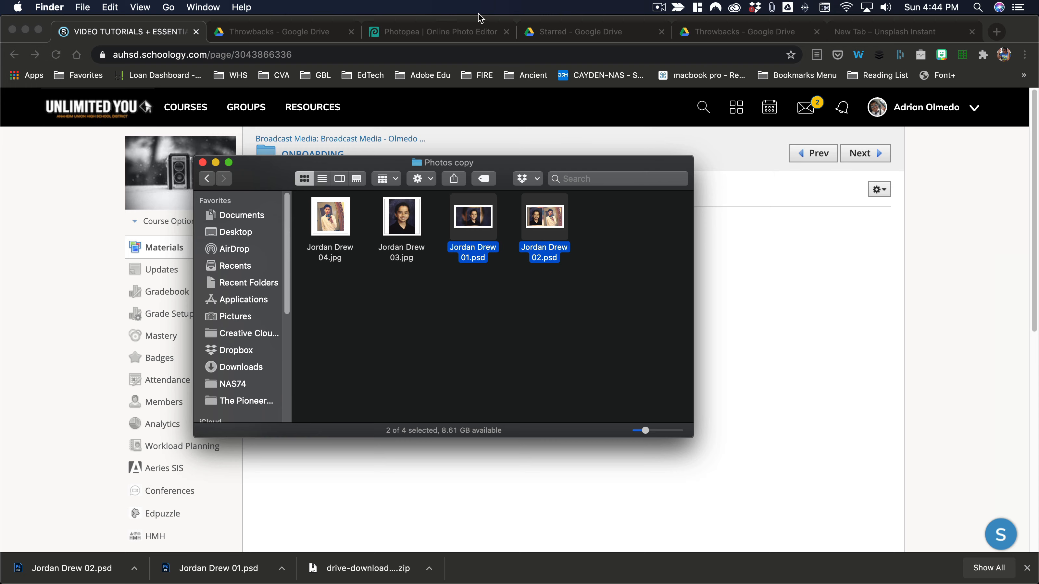
{"action": "left_click", "coordinate": [441, 27]}
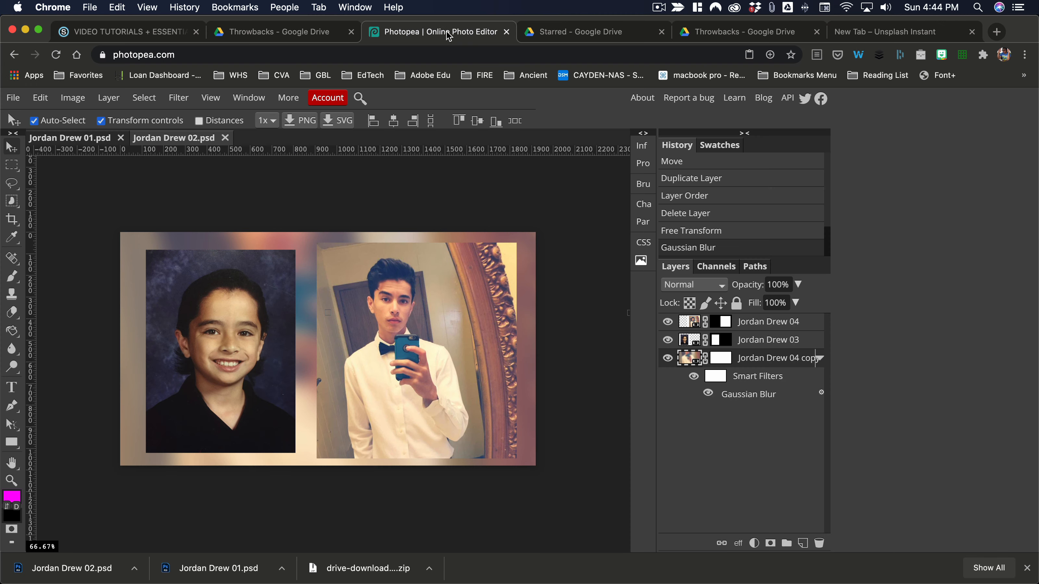
{"action": "left_click", "coordinate": [659, 8]}
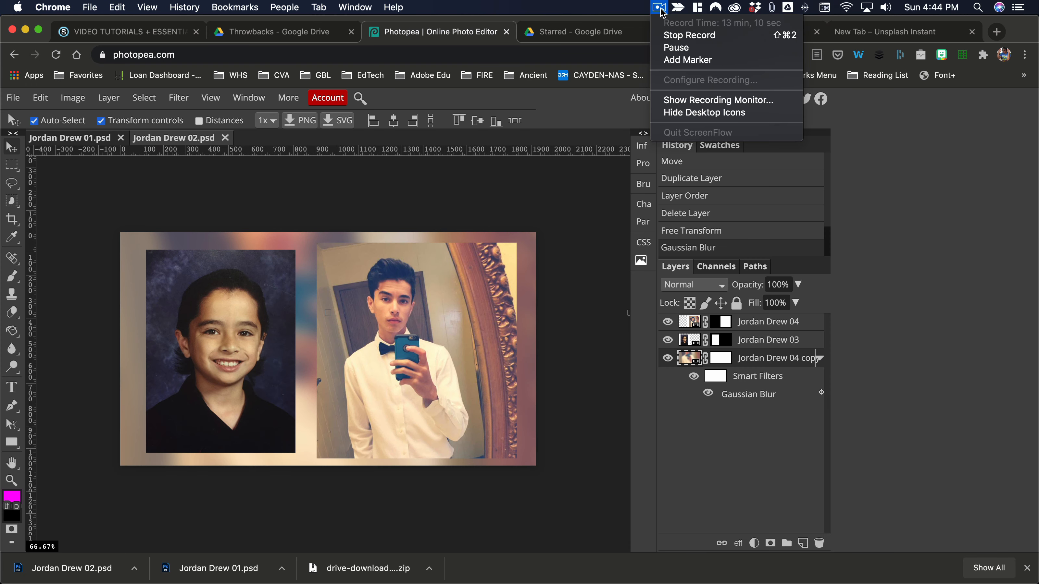